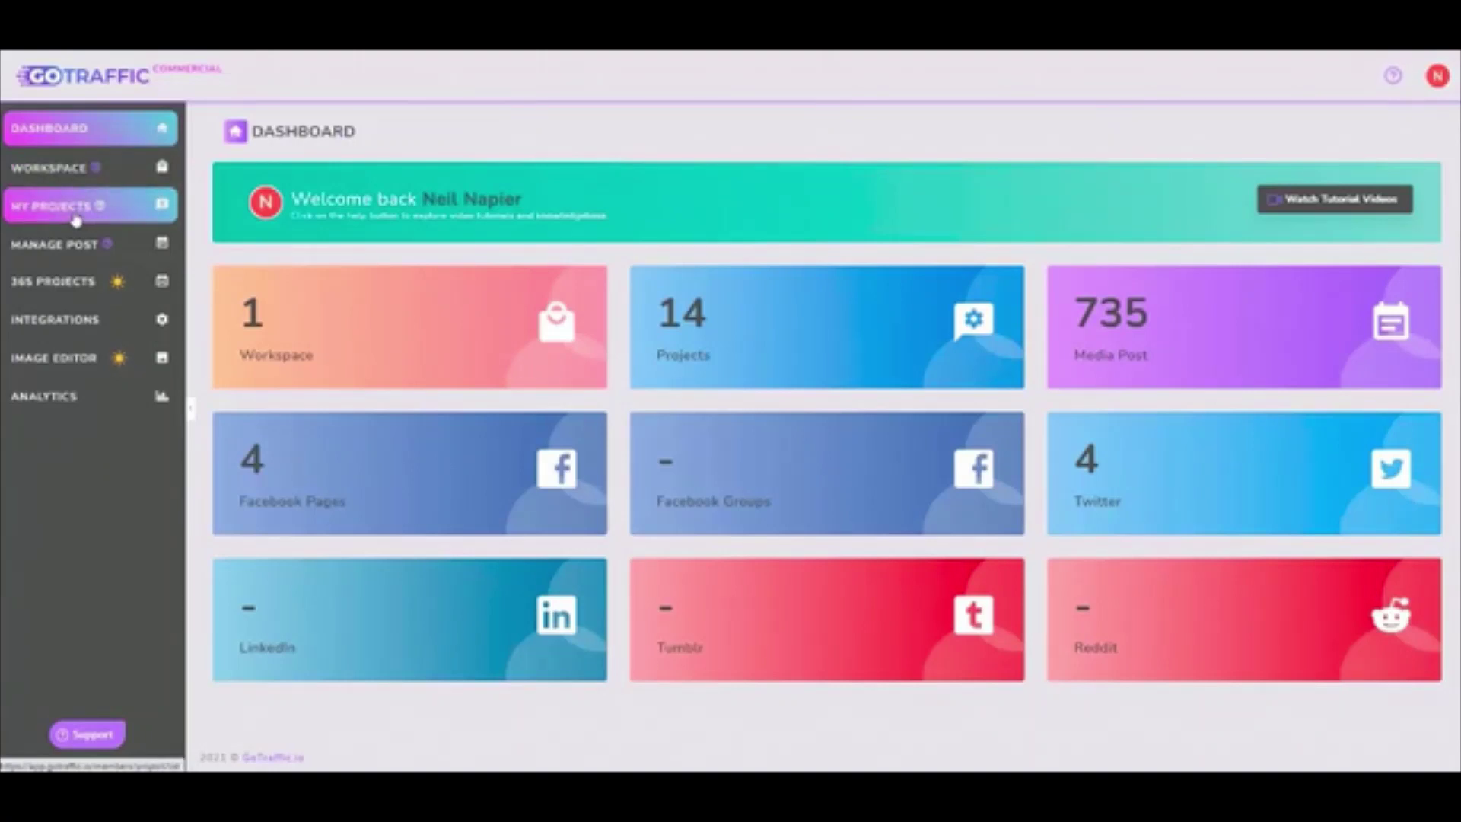
# Open Workspace > My Projects to list the fourteen projects, then go to 365 Projects
pyautogui.click(61, 180)
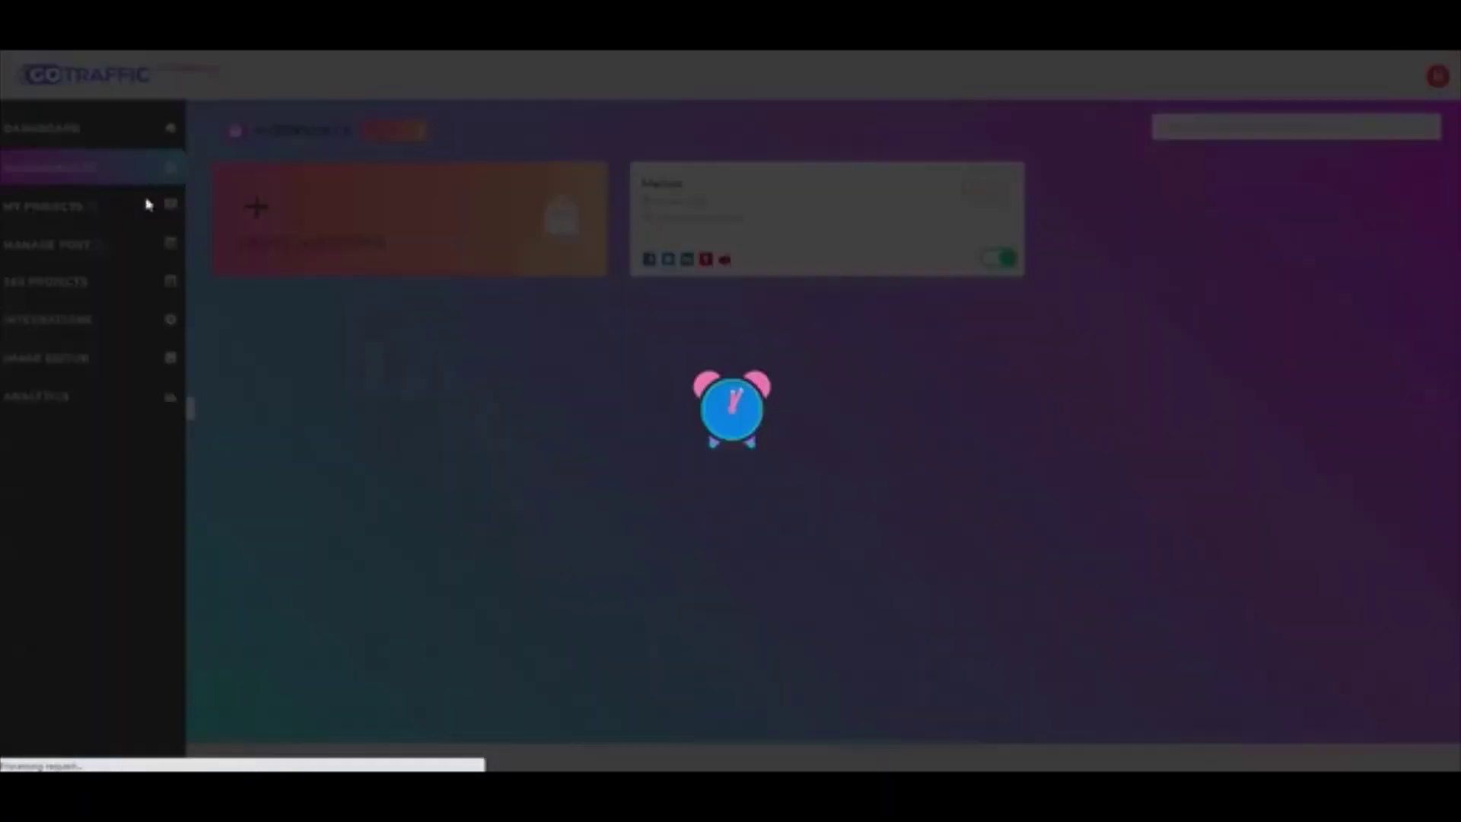
pyautogui.click(69, 204)
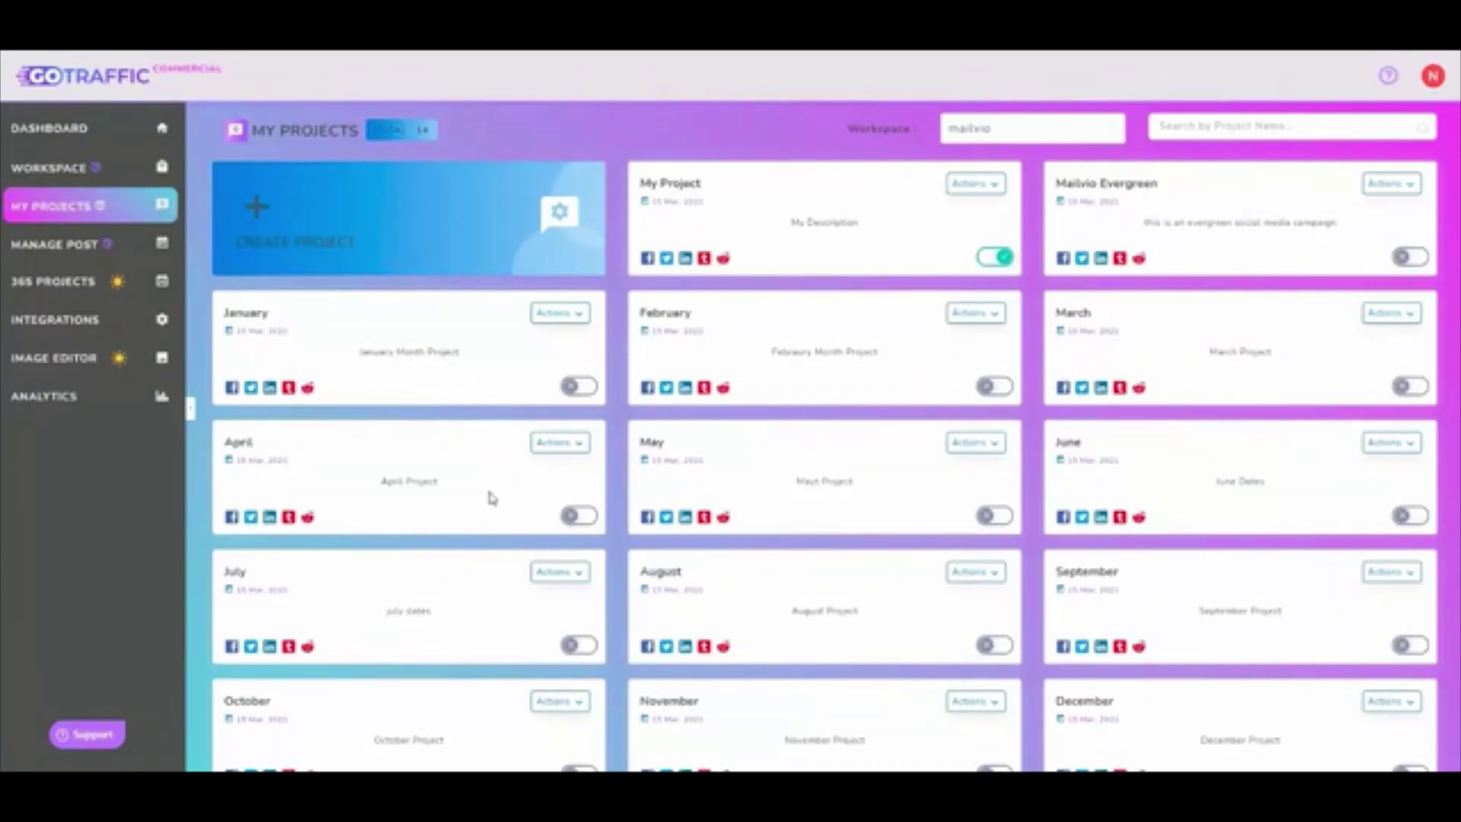
pyautogui.click(84, 283)
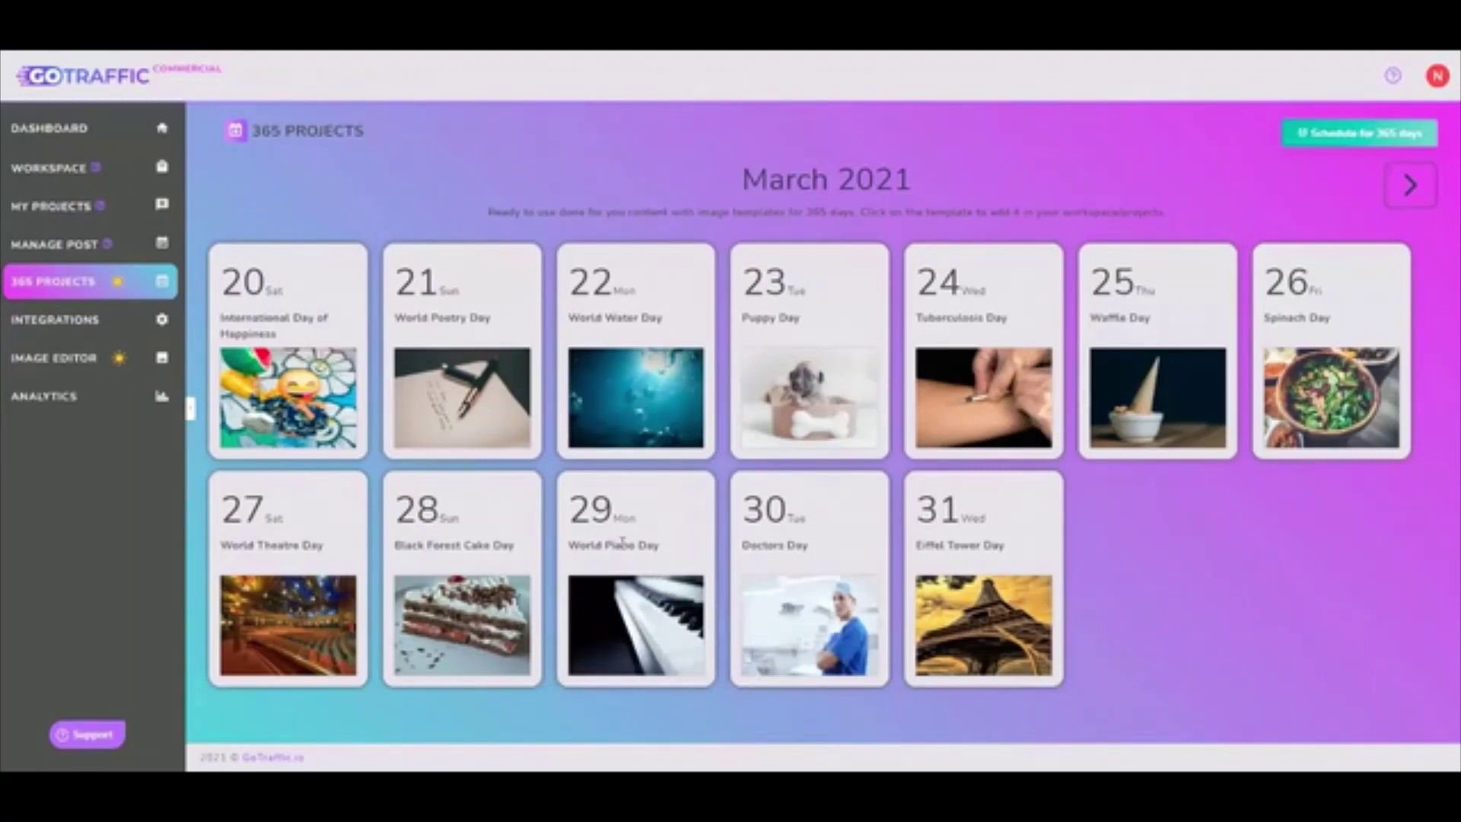
# Advance the calendar to April 2021, choose the Mailvio workspace in the scheduling form, then close it
pyautogui.click(1411, 187)
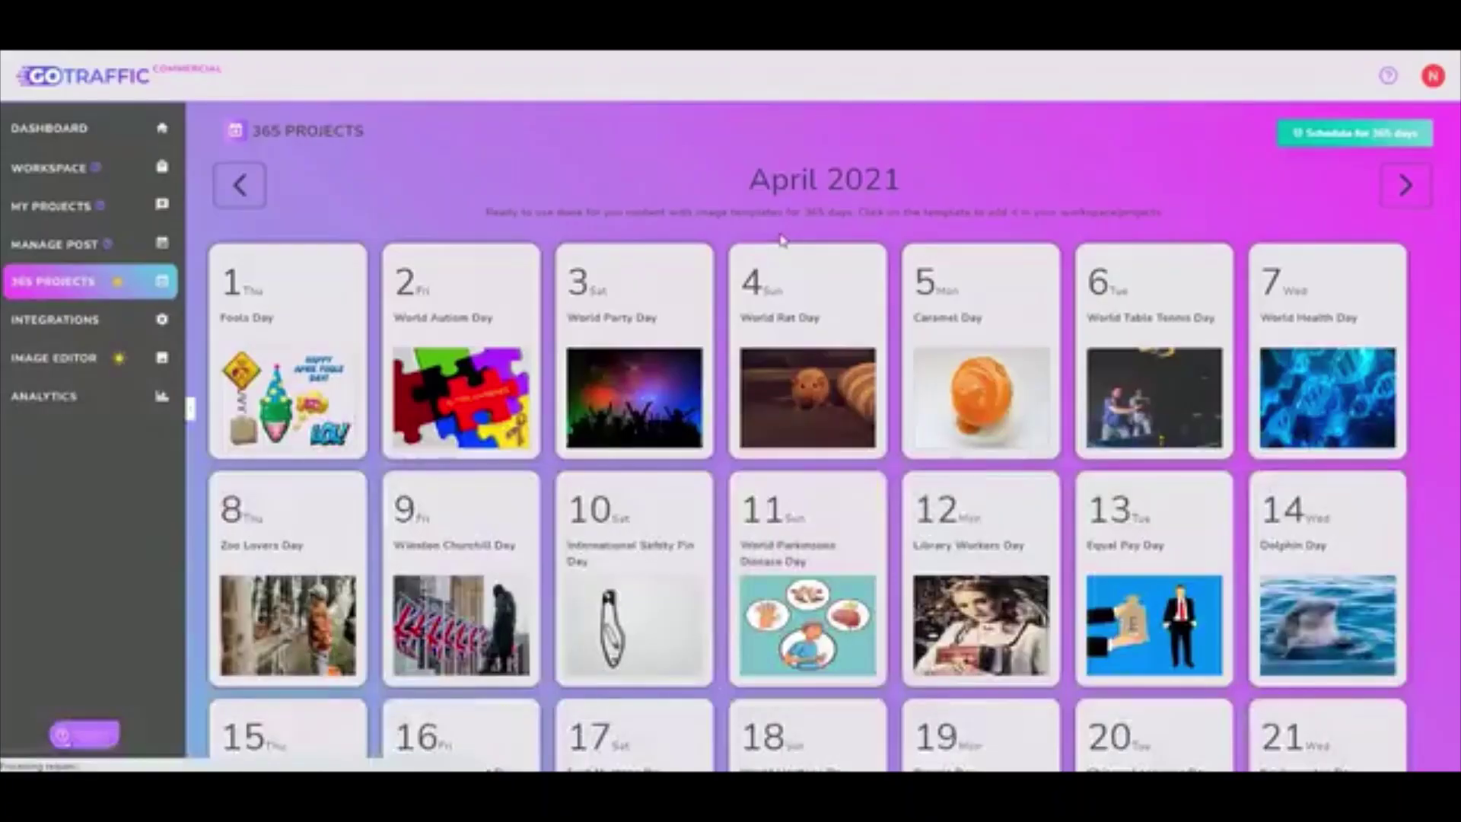
pyautogui.click(1371, 135)
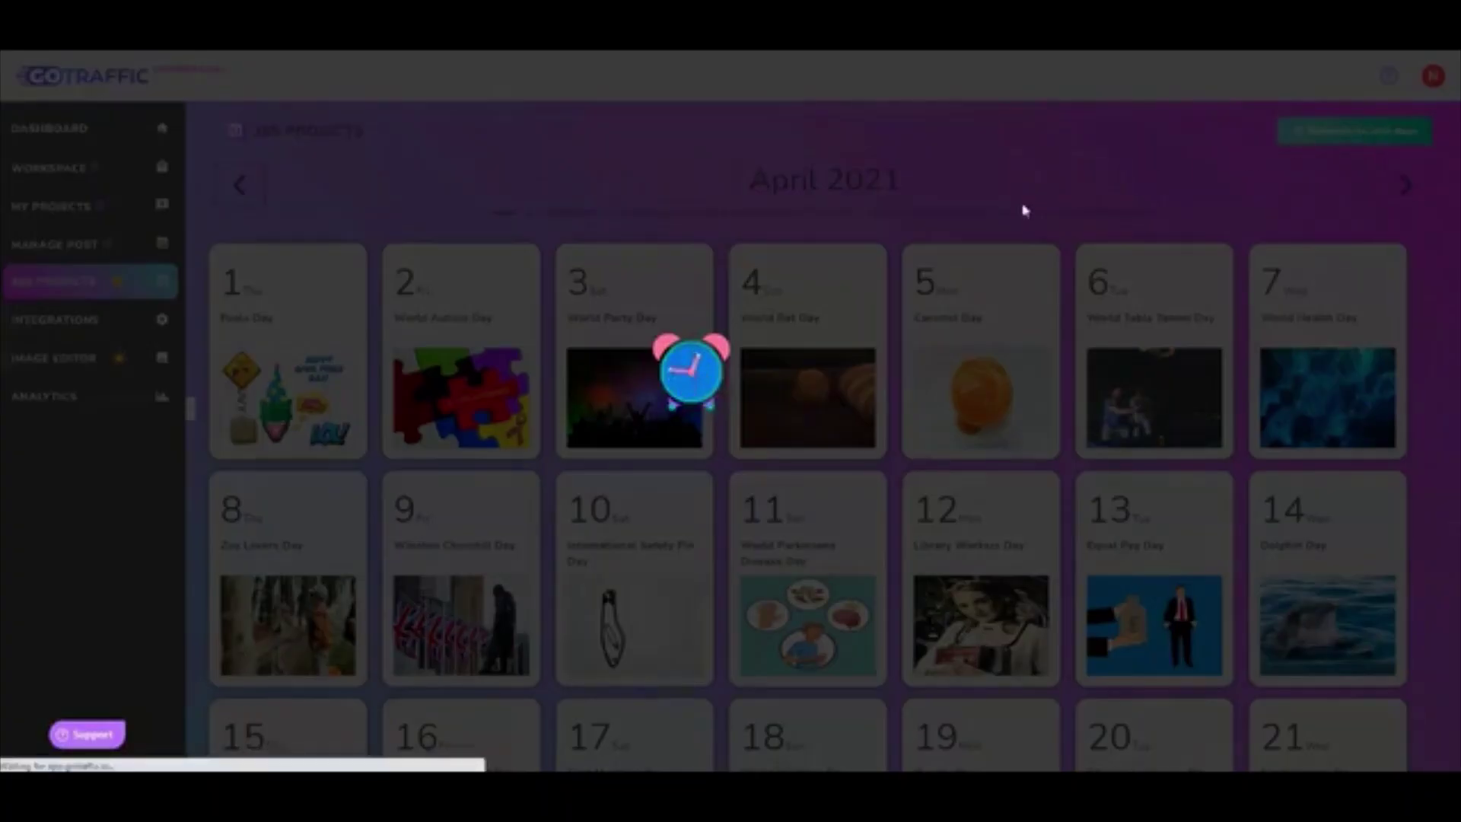
pyautogui.click(592, 159)
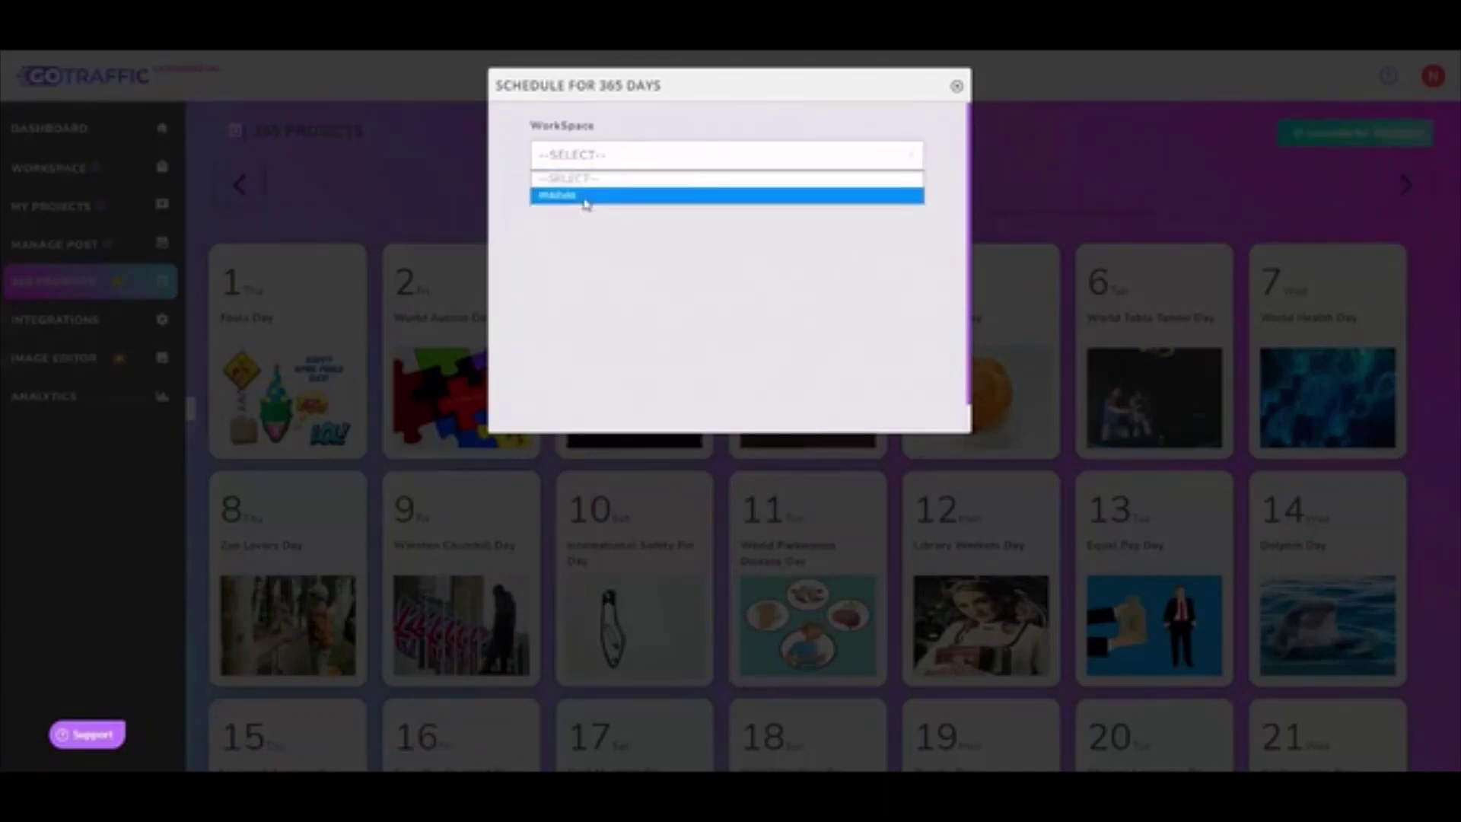
pyautogui.click(582, 195)
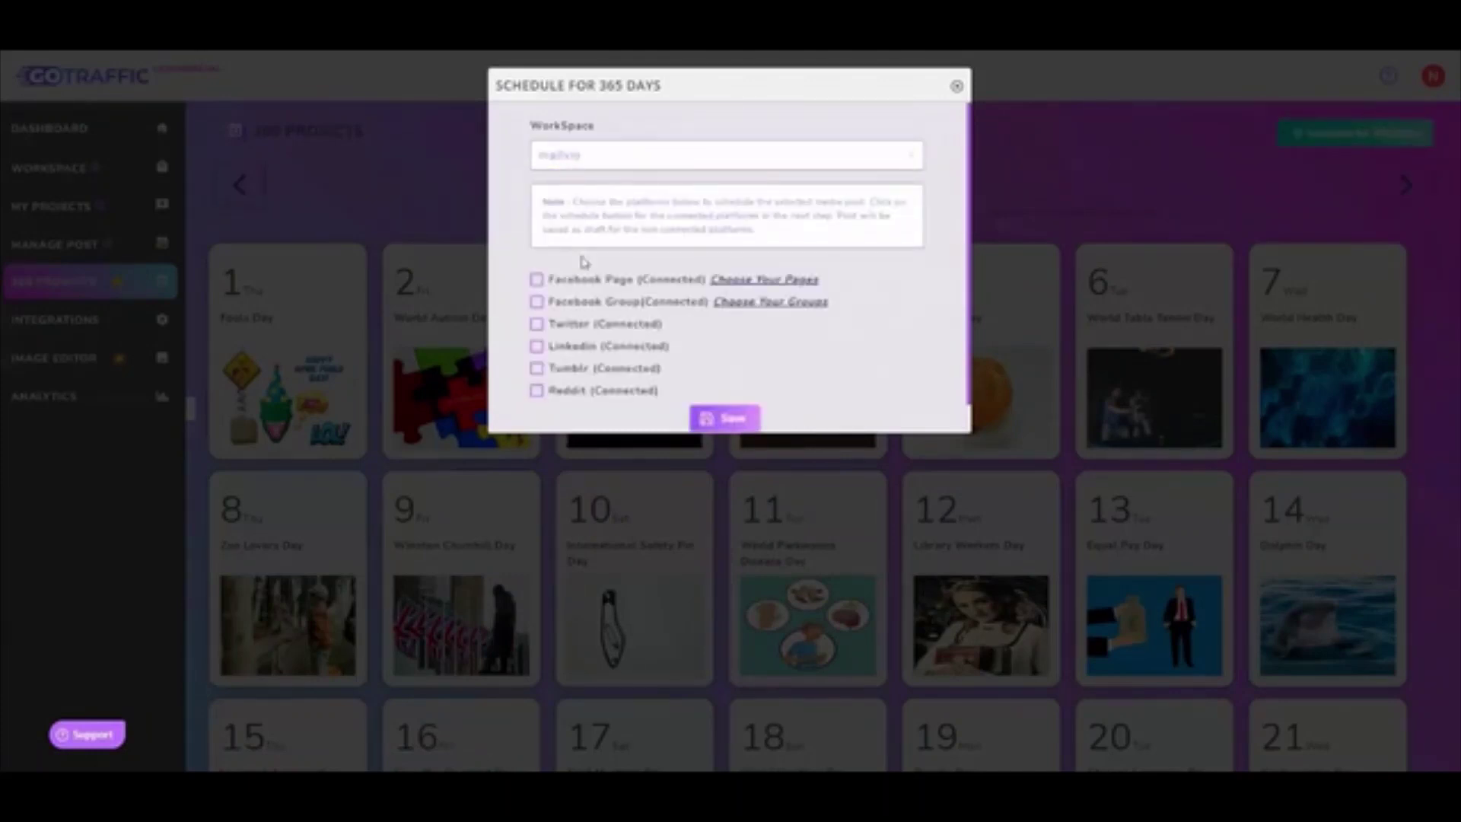
pyautogui.scroll(-1, 668, 268)
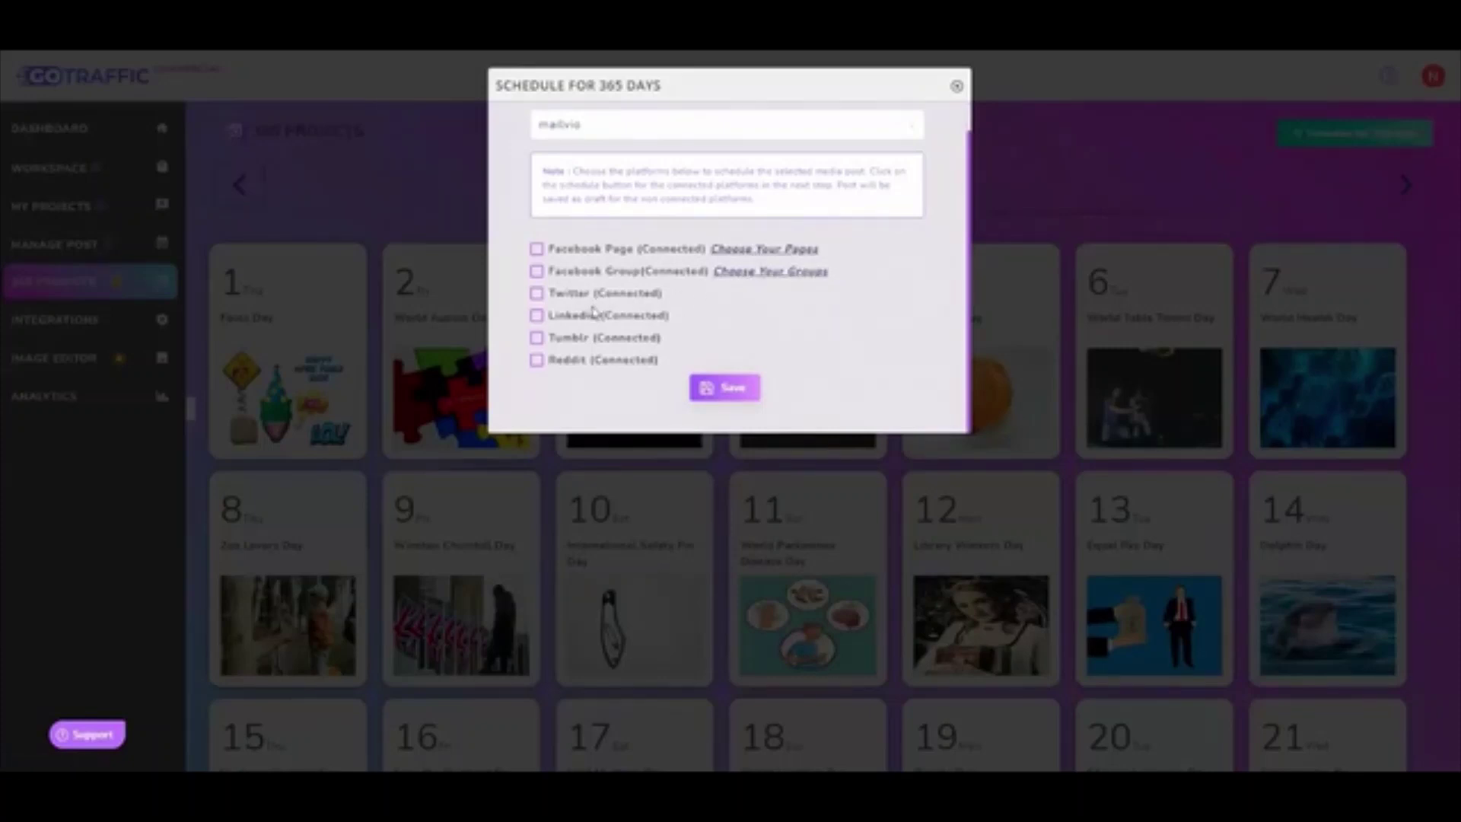
pyautogui.click(956, 86)
# Switch on the January project's toggle in My Projects and show its Actions menu
pyautogui.click(61, 205)
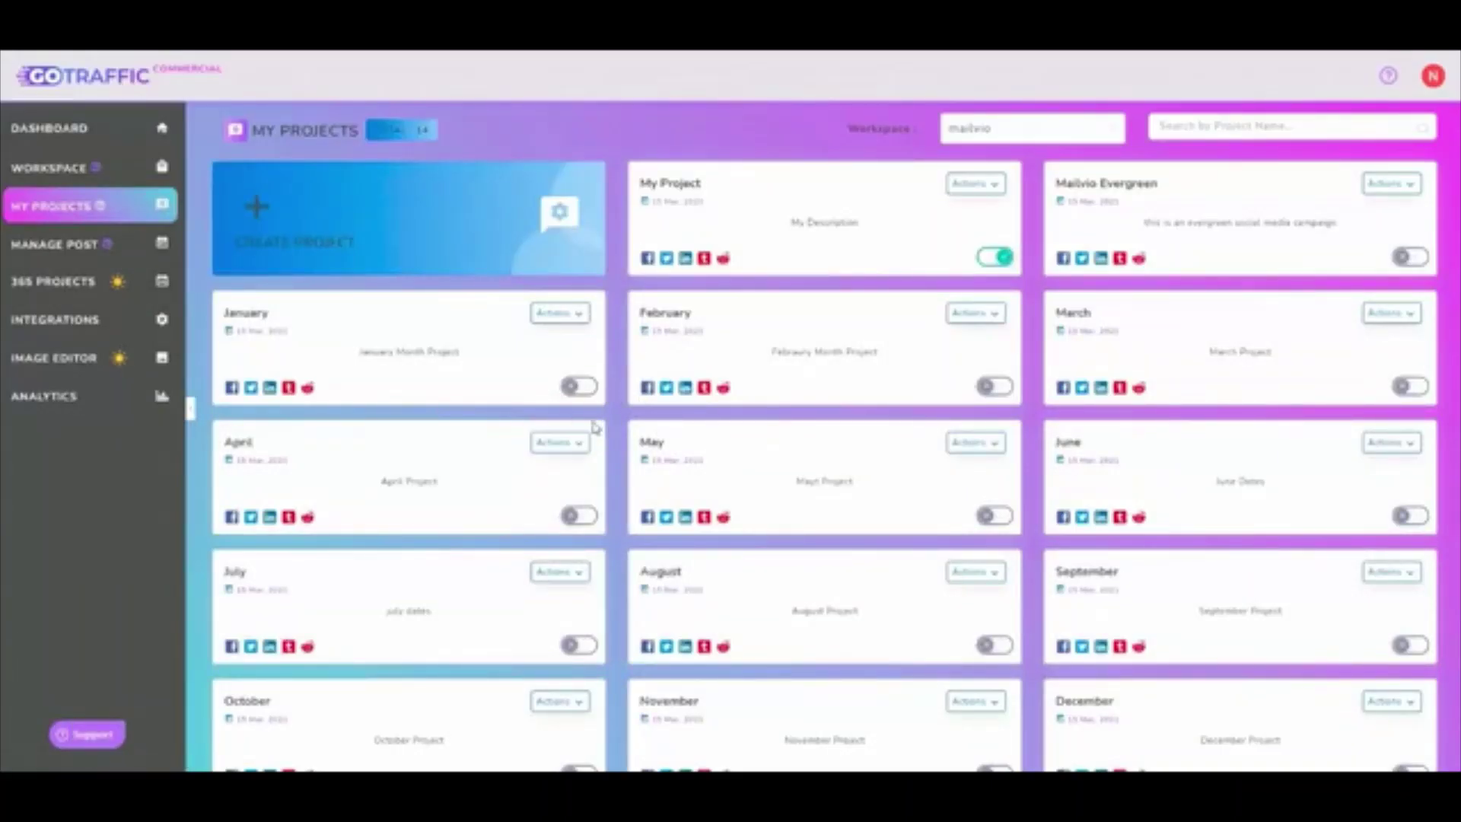
pyautogui.scroll(-1, 595, 427)
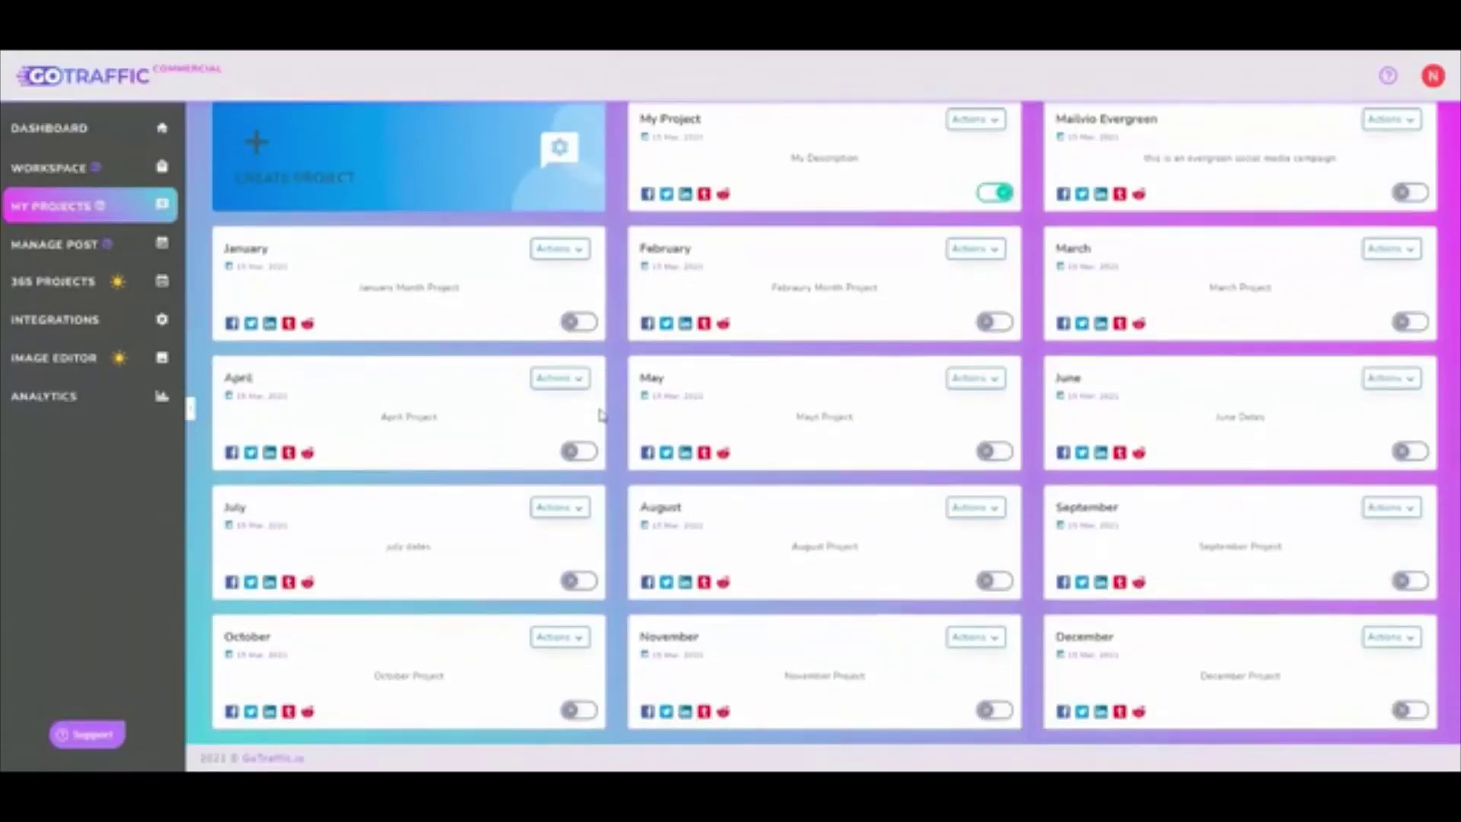
pyautogui.click(580, 323)
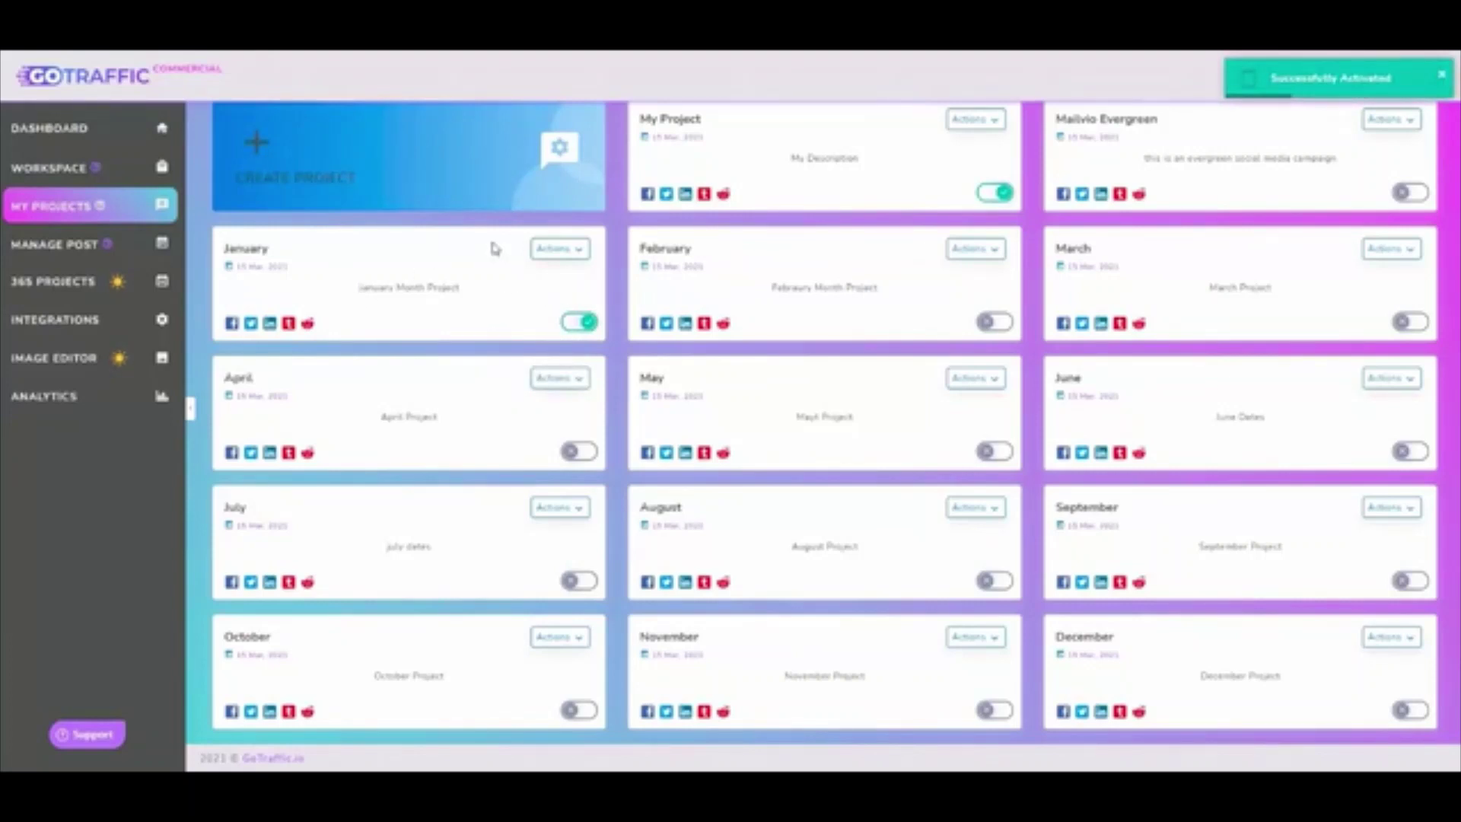
pyautogui.click(558, 248)
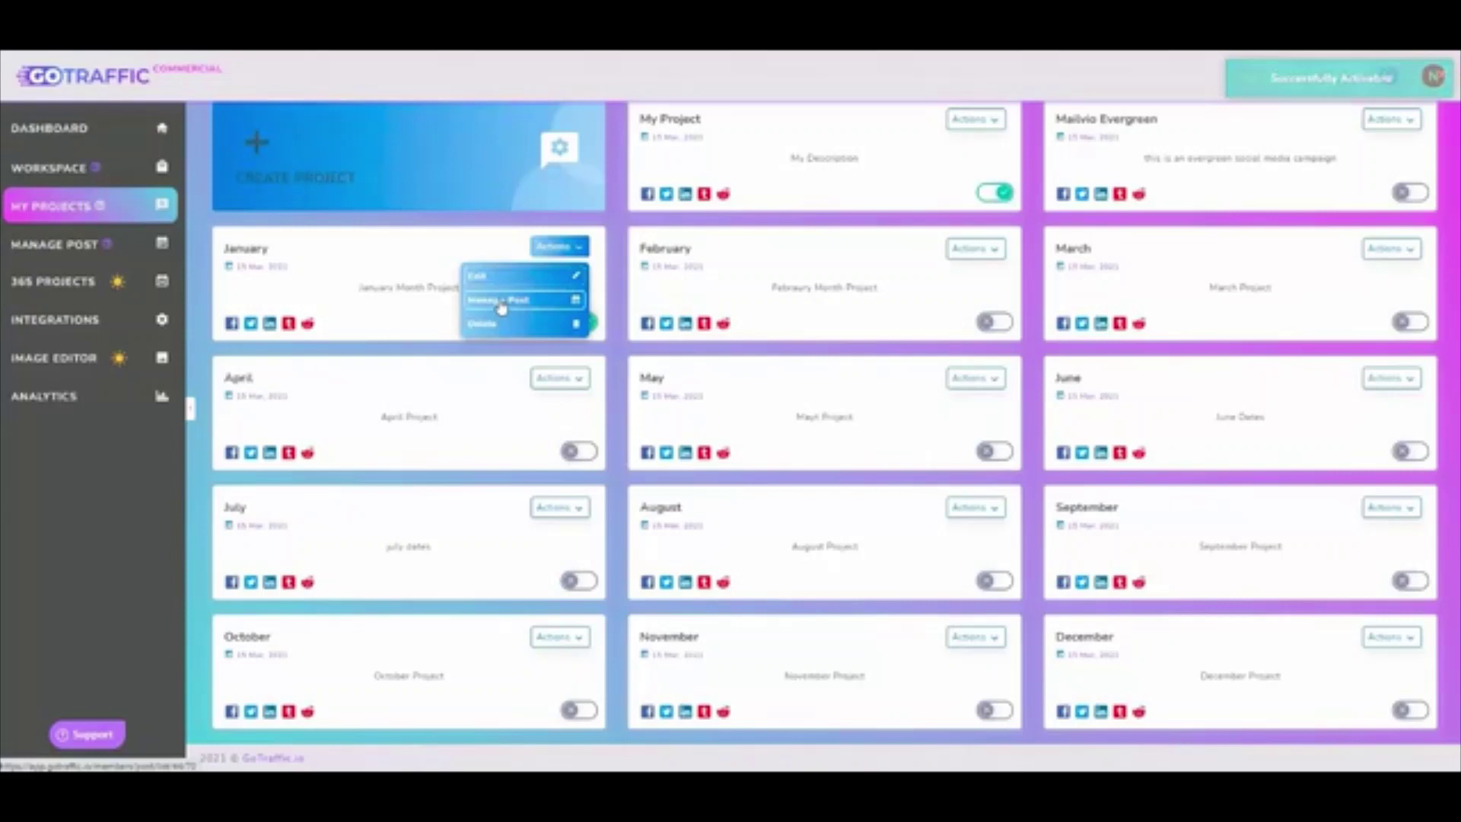
# Open Manage Post for January and expand the January 1 and January 2 post lists
pyautogui.click(501, 301)
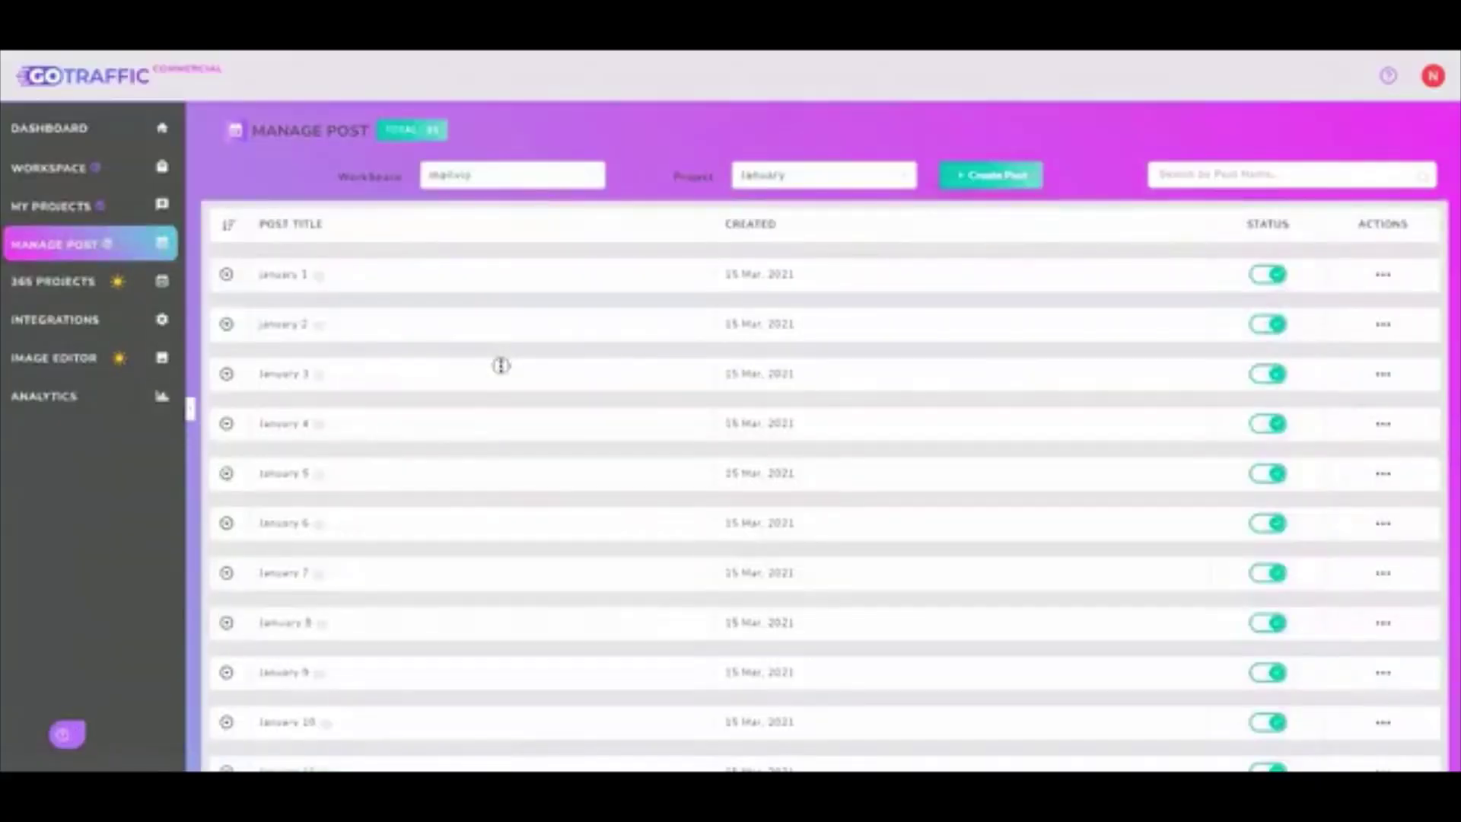
pyautogui.scroll(-9, 499, 362)
pyautogui.scroll(-6, 493, 450)
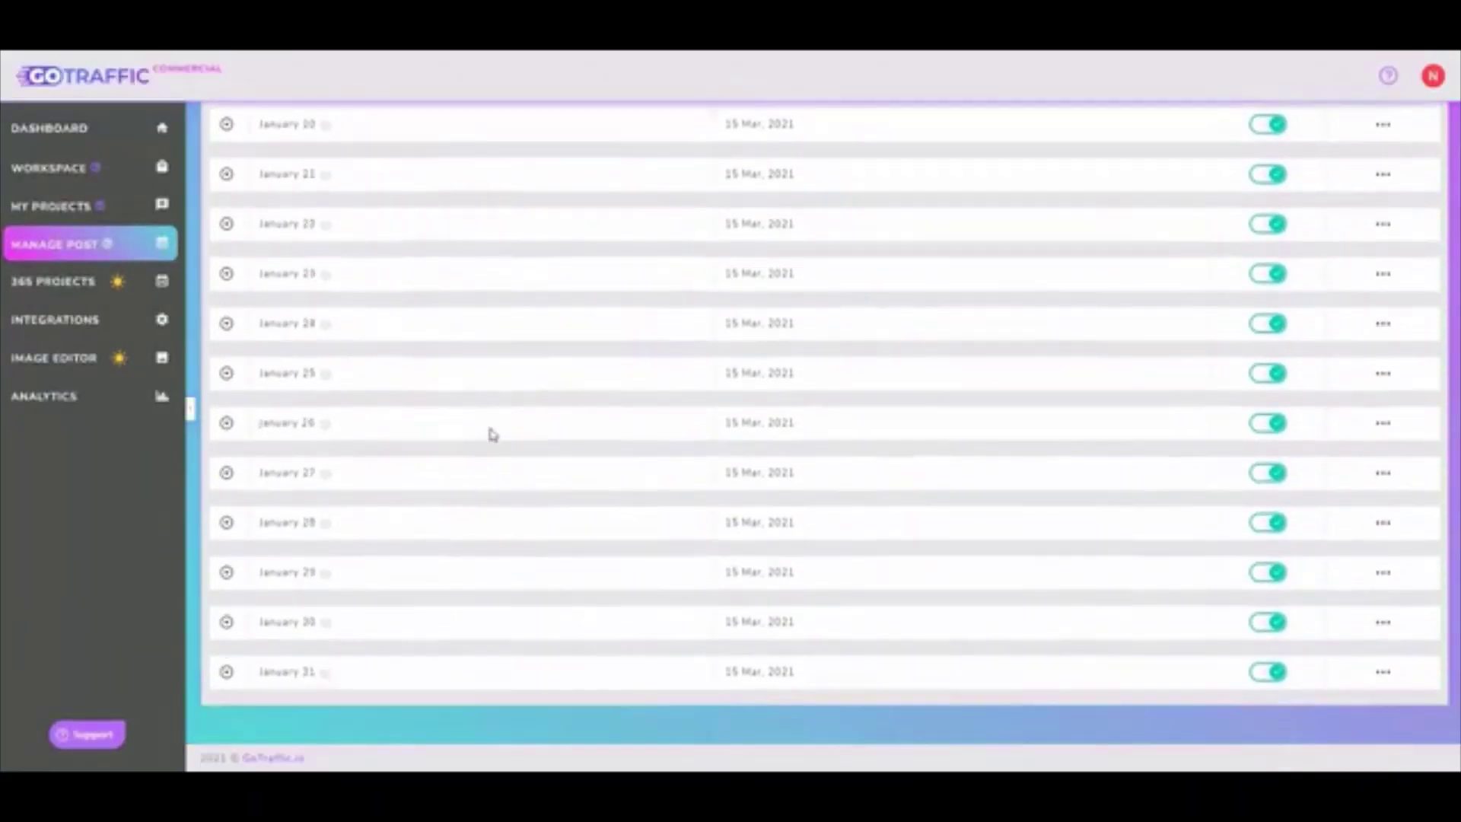
pyautogui.scroll(20, 492, 430)
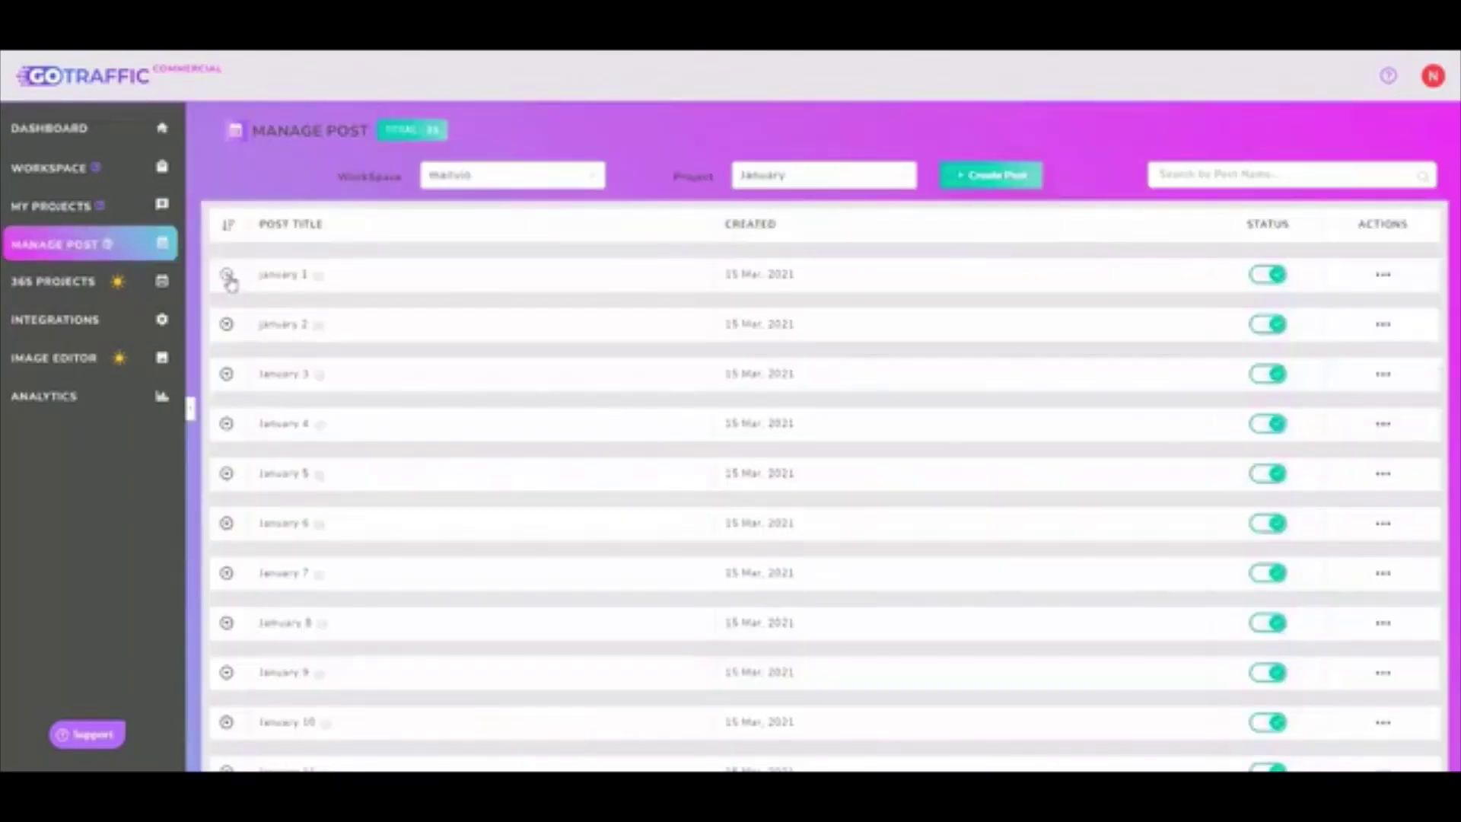
pyautogui.click(226, 274)
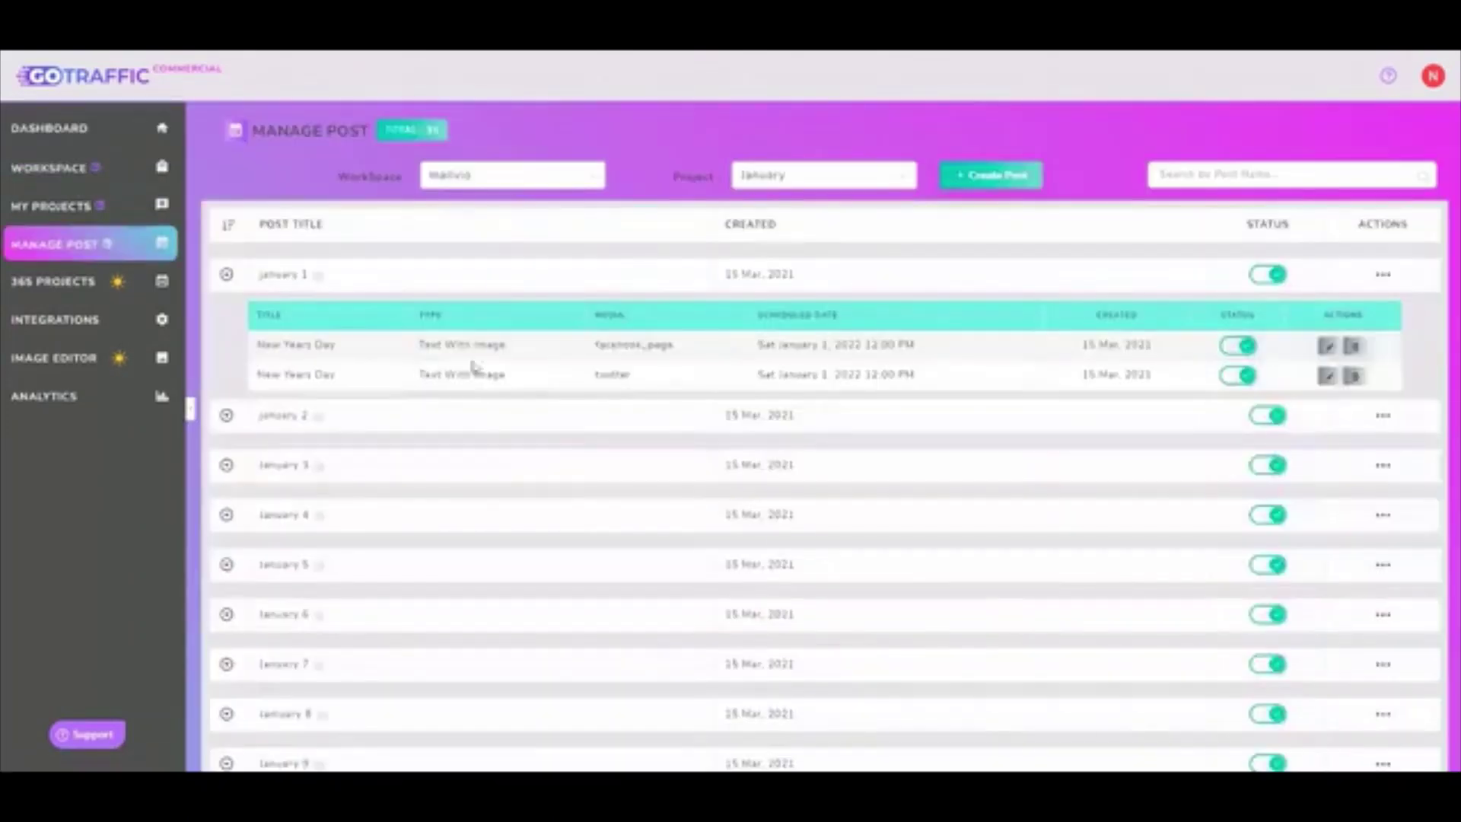
pyautogui.click(226, 415)
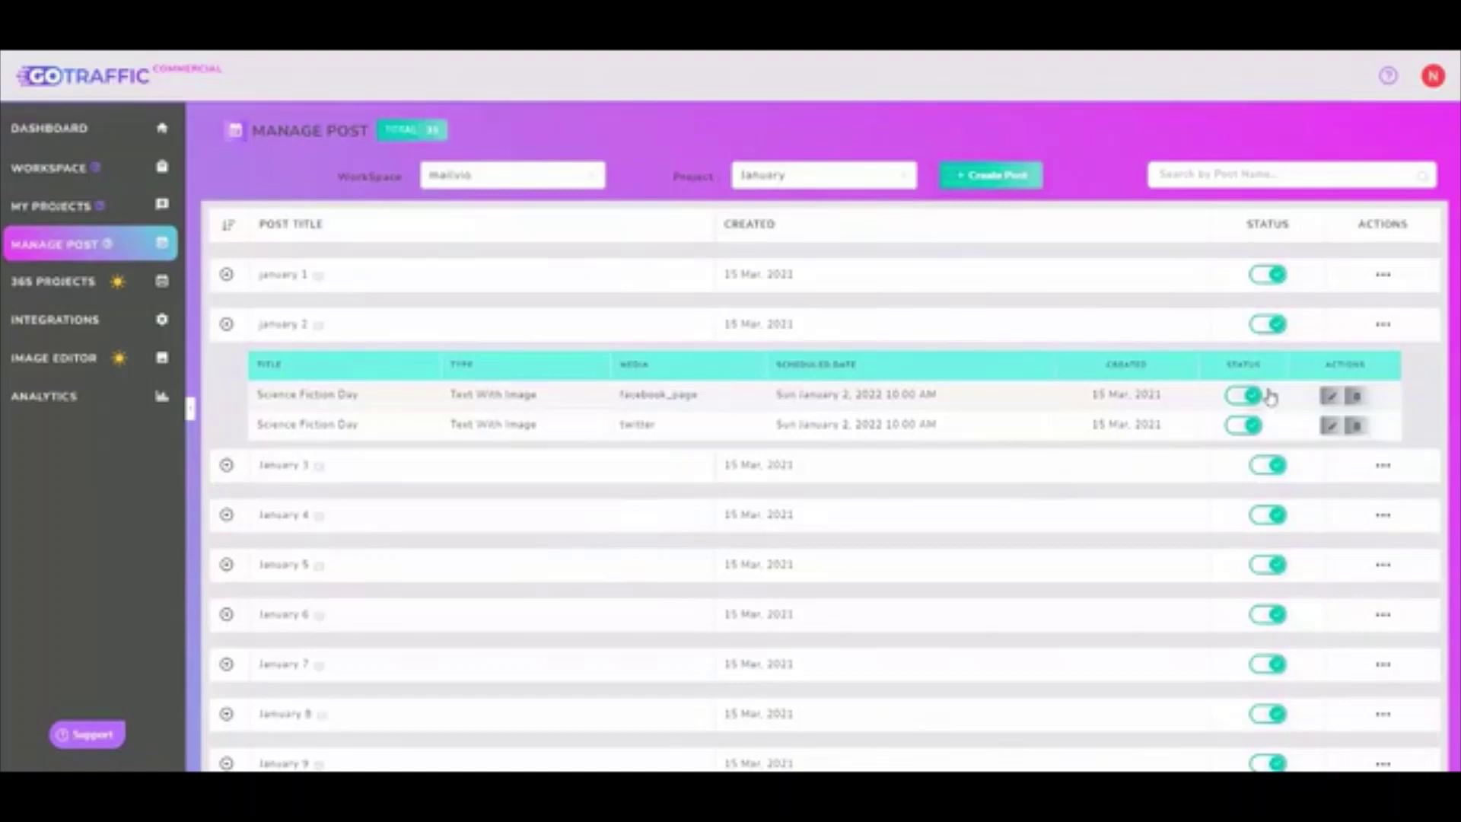
# Open the Science Fiction Day Facebook page post for editing, then return to Manage Post
pyautogui.click(1337, 409)
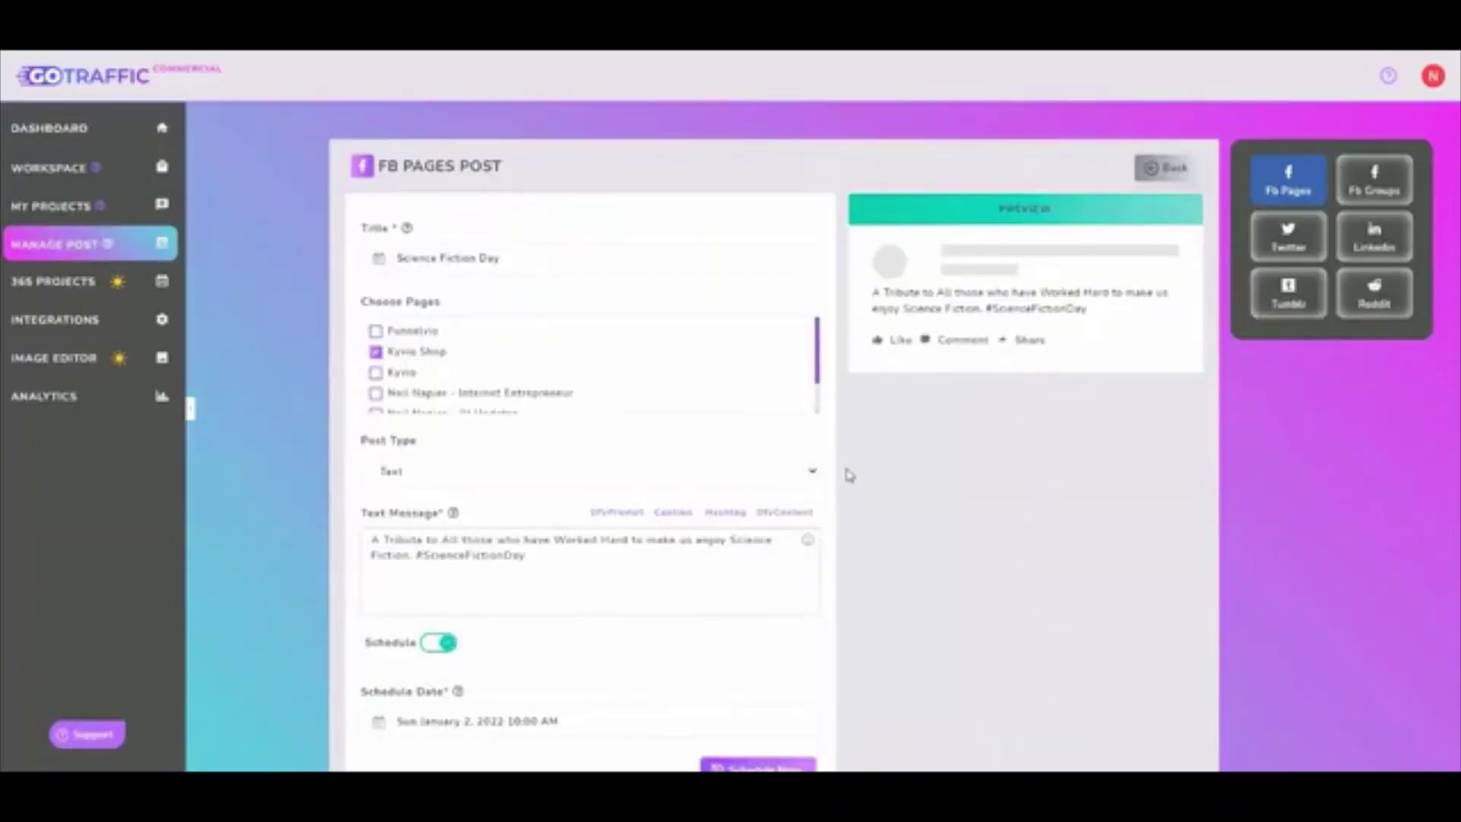
pyautogui.scroll(-2, 849, 475)
pyautogui.scroll(2, 853, 475)
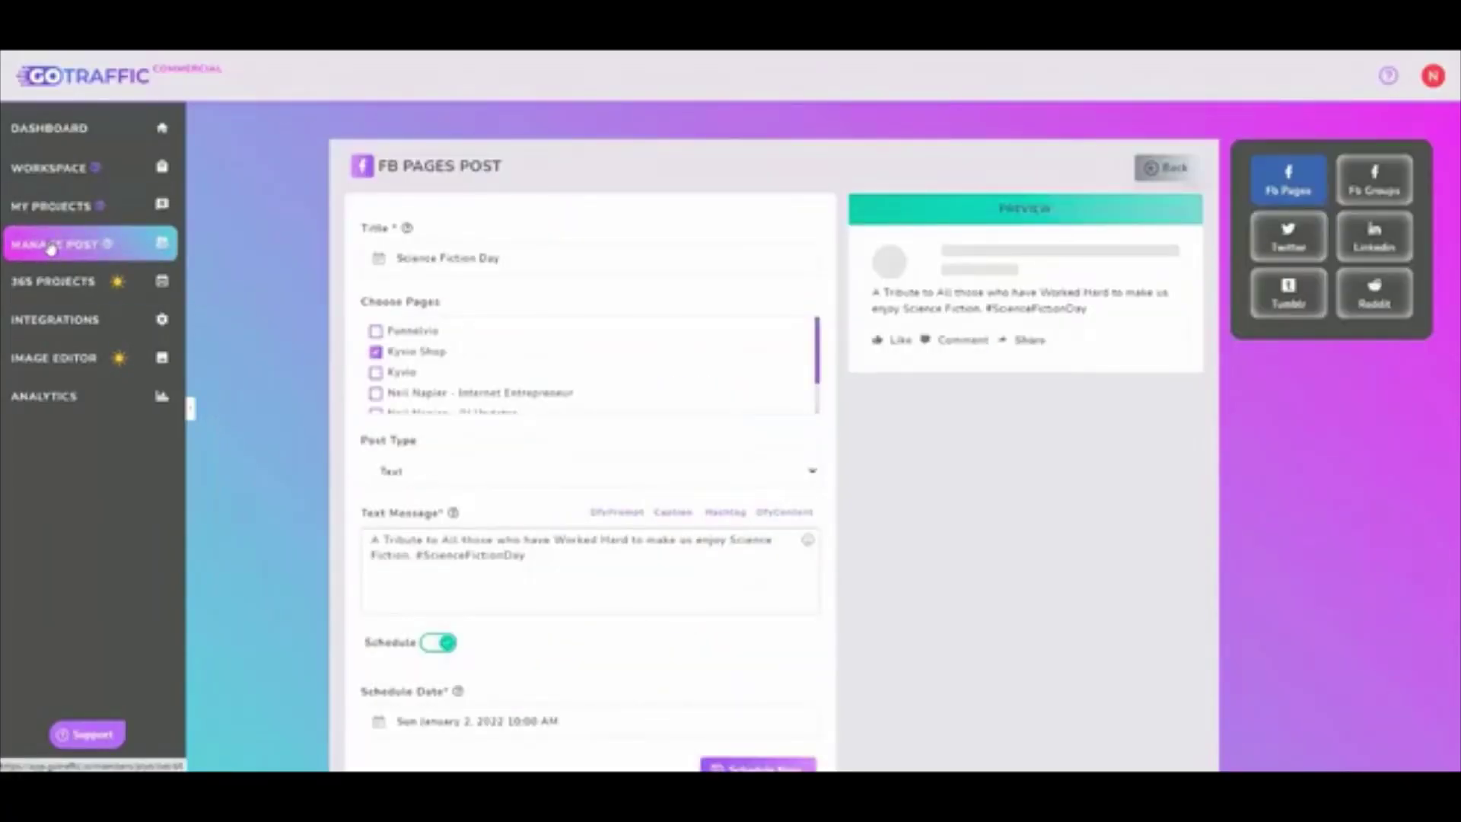
pyautogui.click(73, 251)
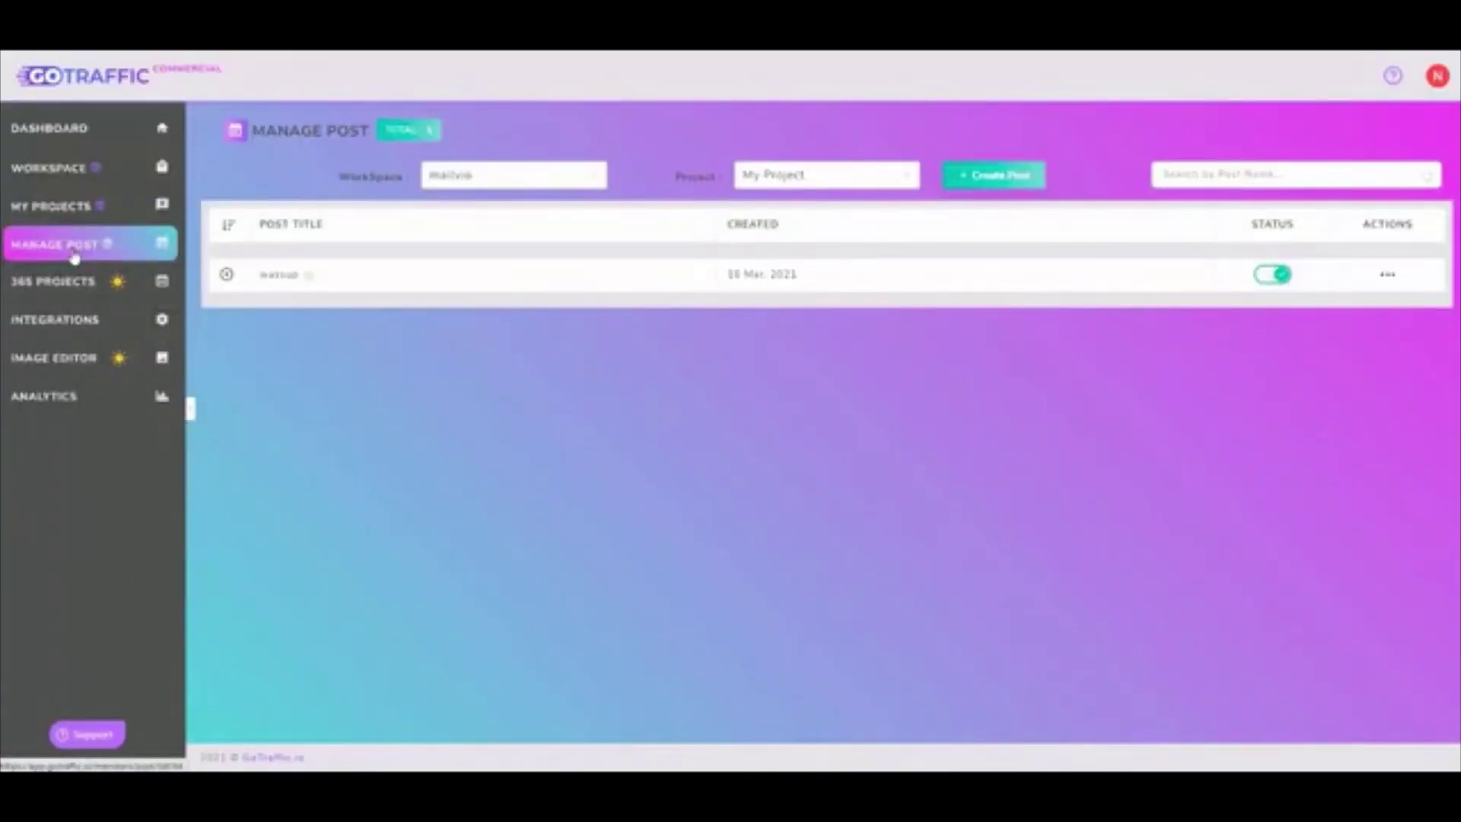
# Create a new post titled 'sample post'
pyautogui.click(979, 187)
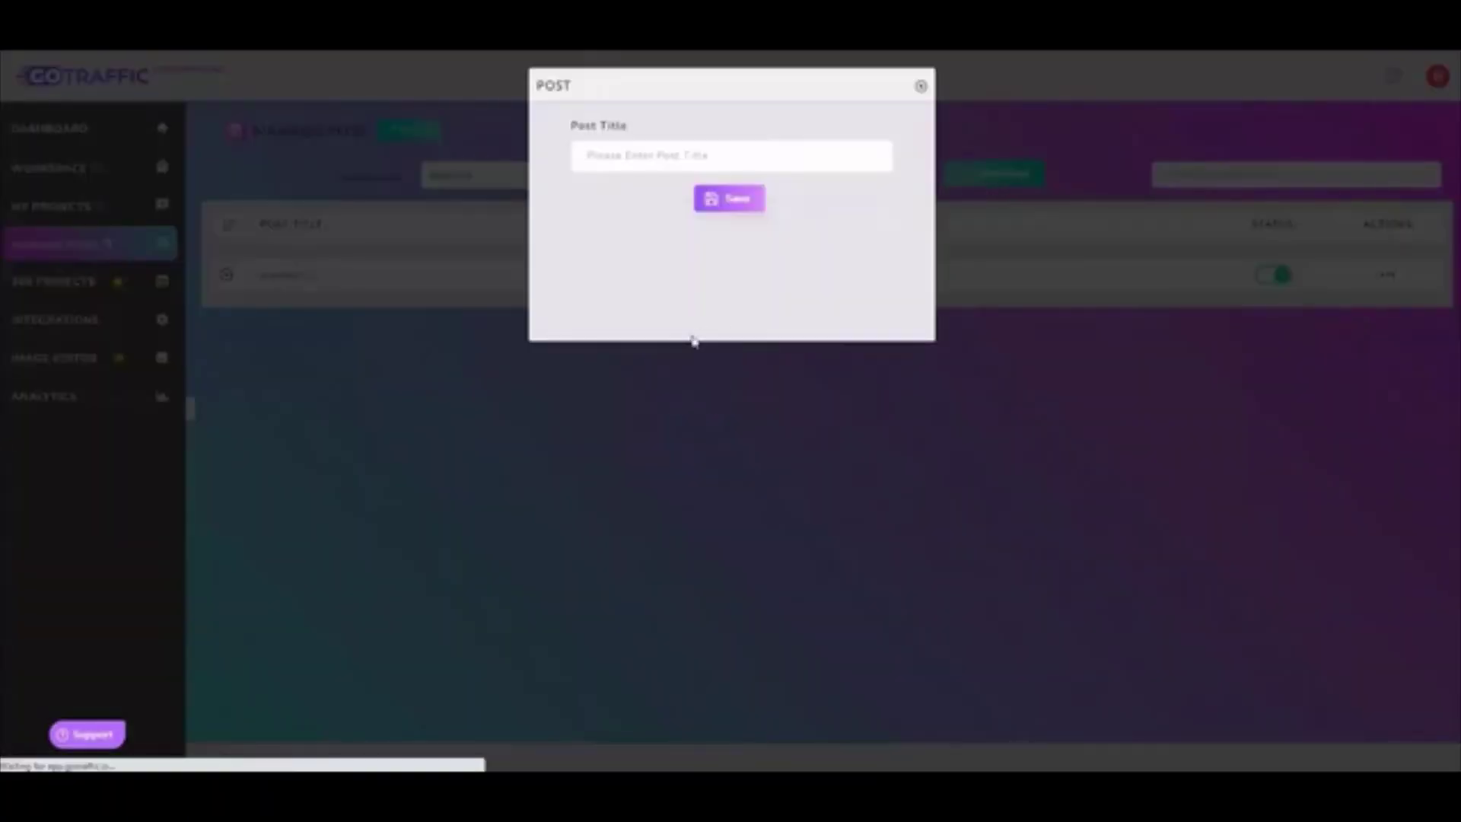
pyautogui.click(673, 164)
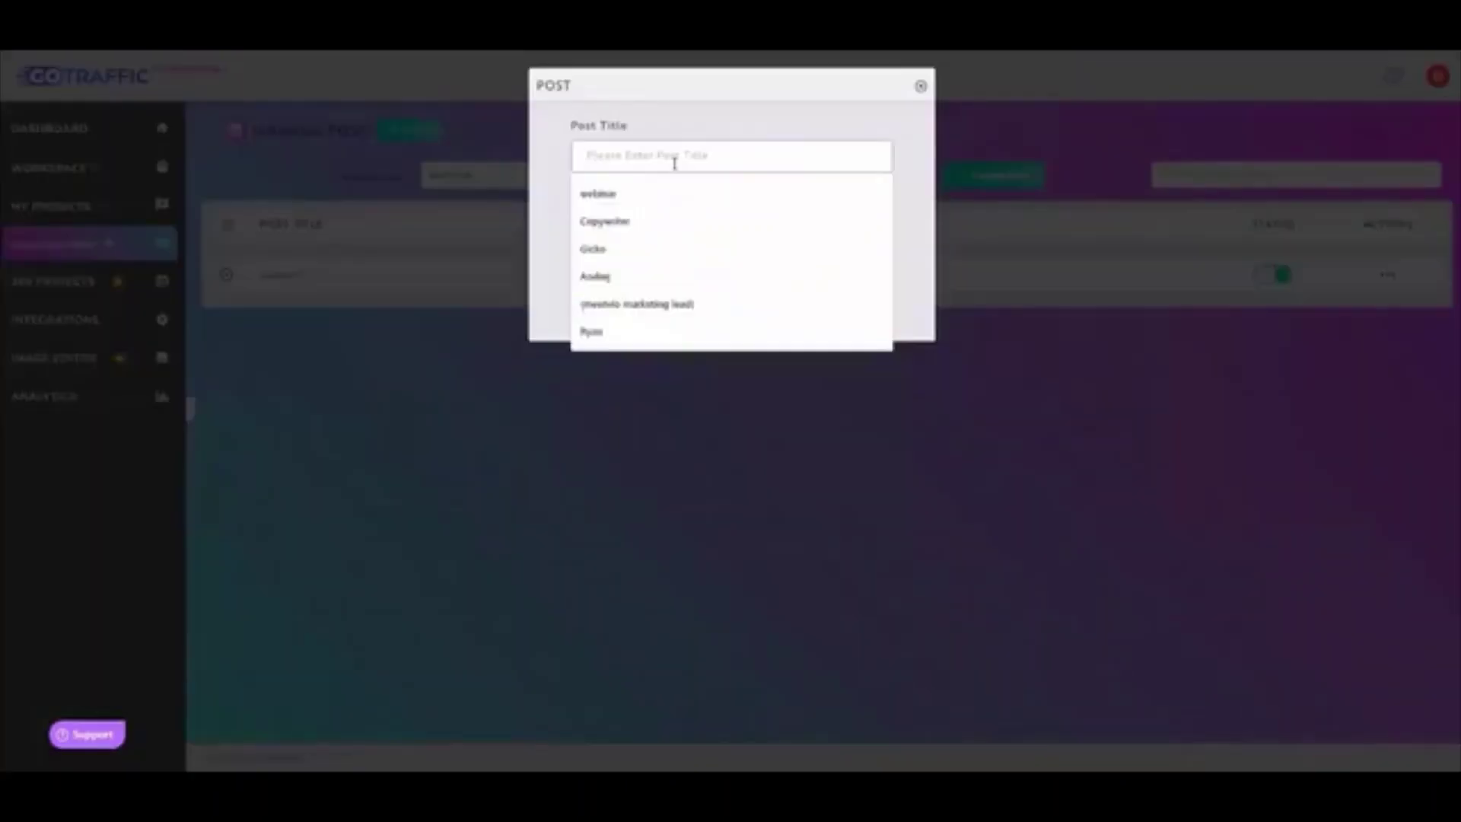
pyautogui.write('sampl')
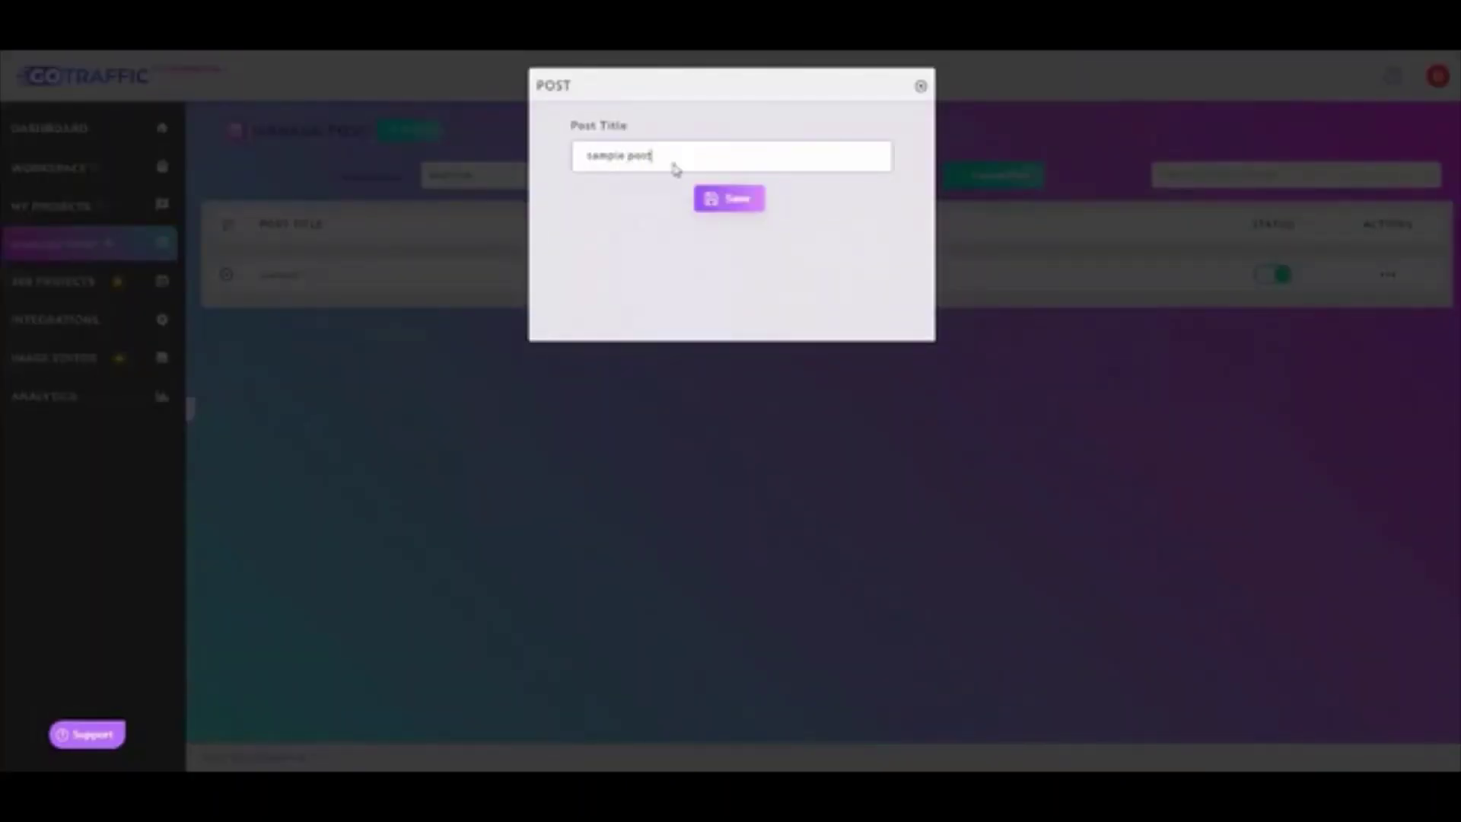
pyautogui.write('e post')
pyautogui.press('Return')
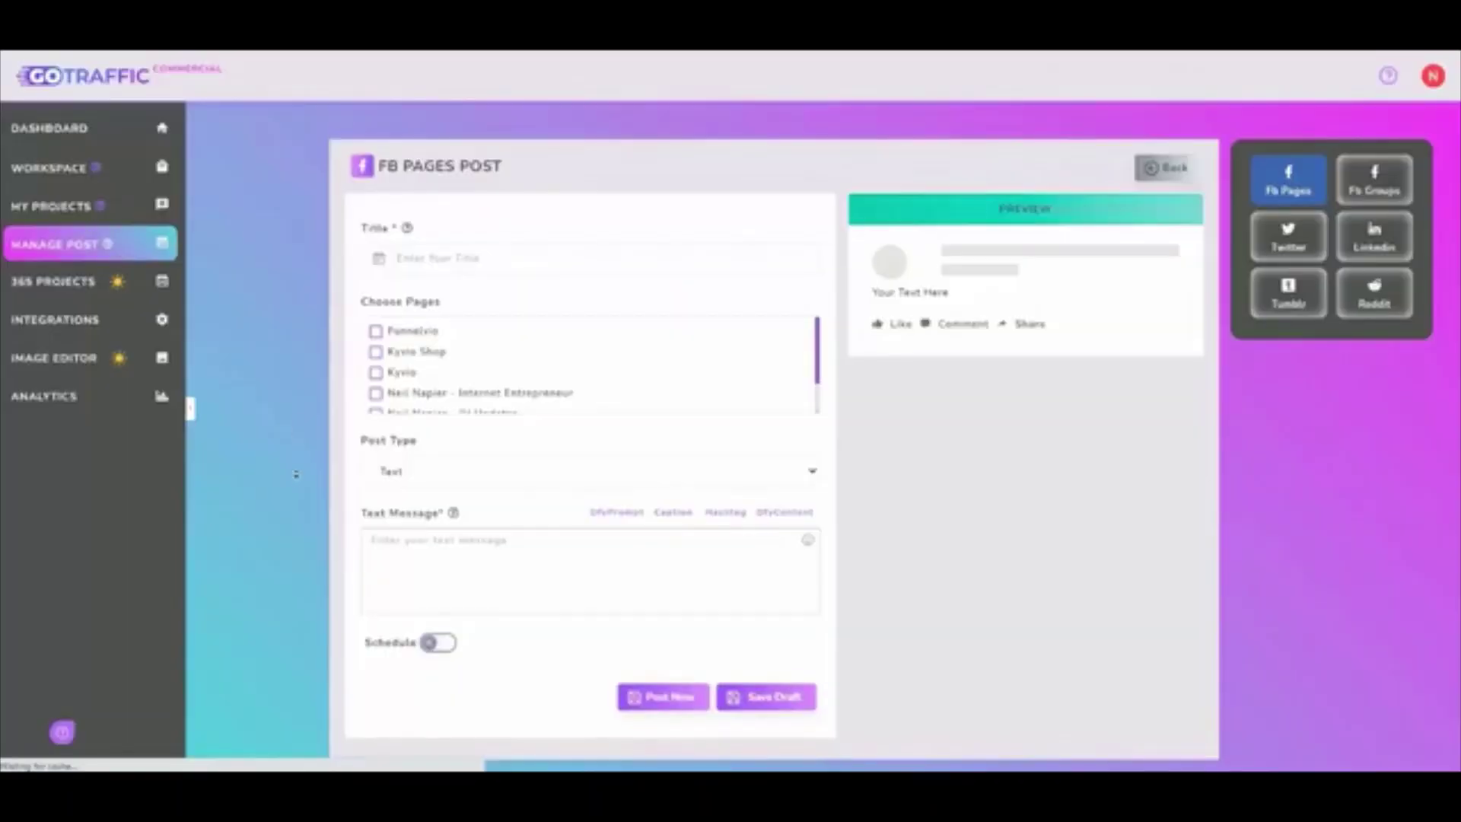
pyautogui.scroll(-1, 423, 436)
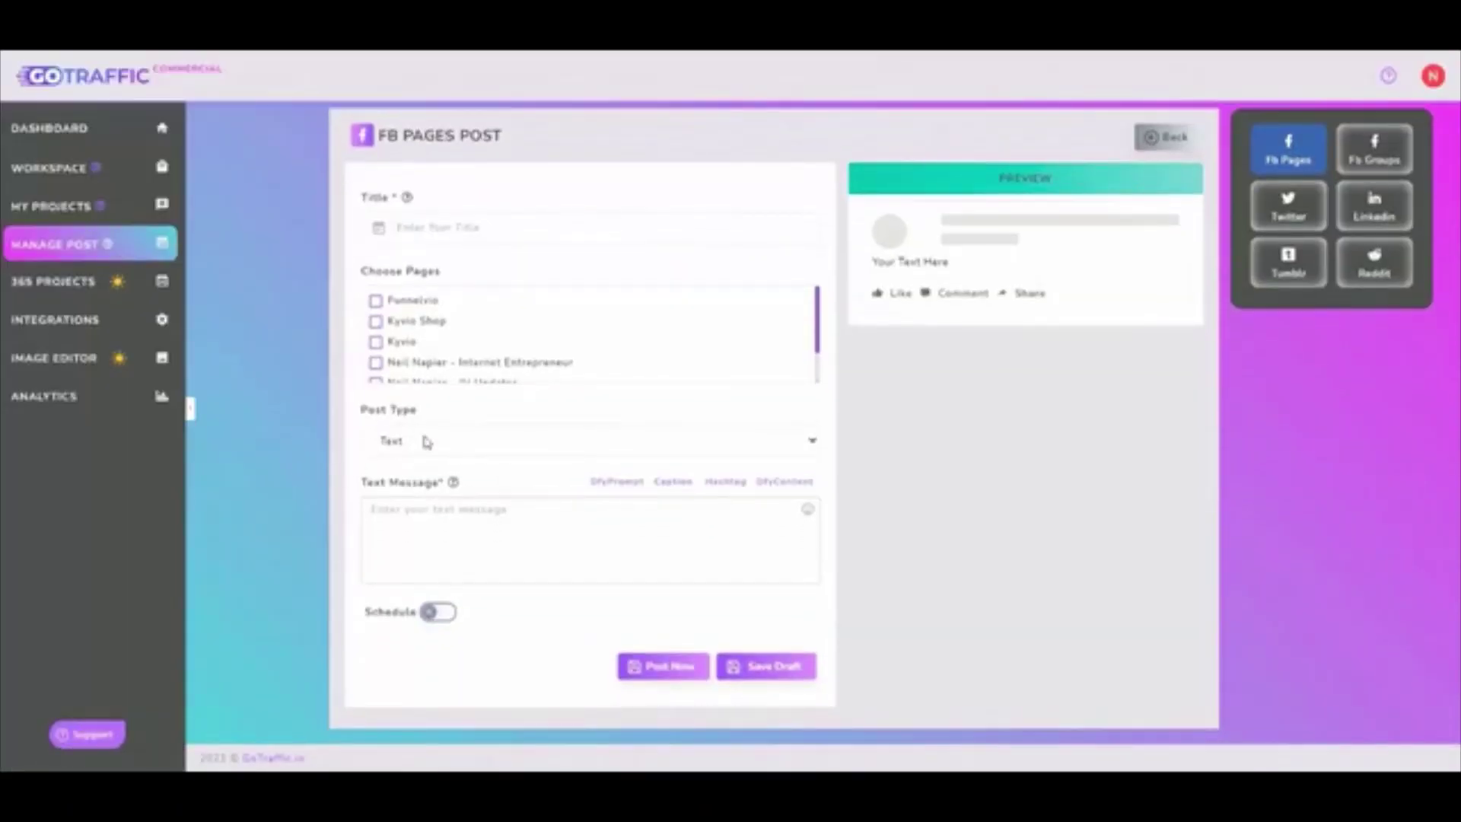
# Keep the Facebook page post's type set to Text
pyautogui.click(424, 440)
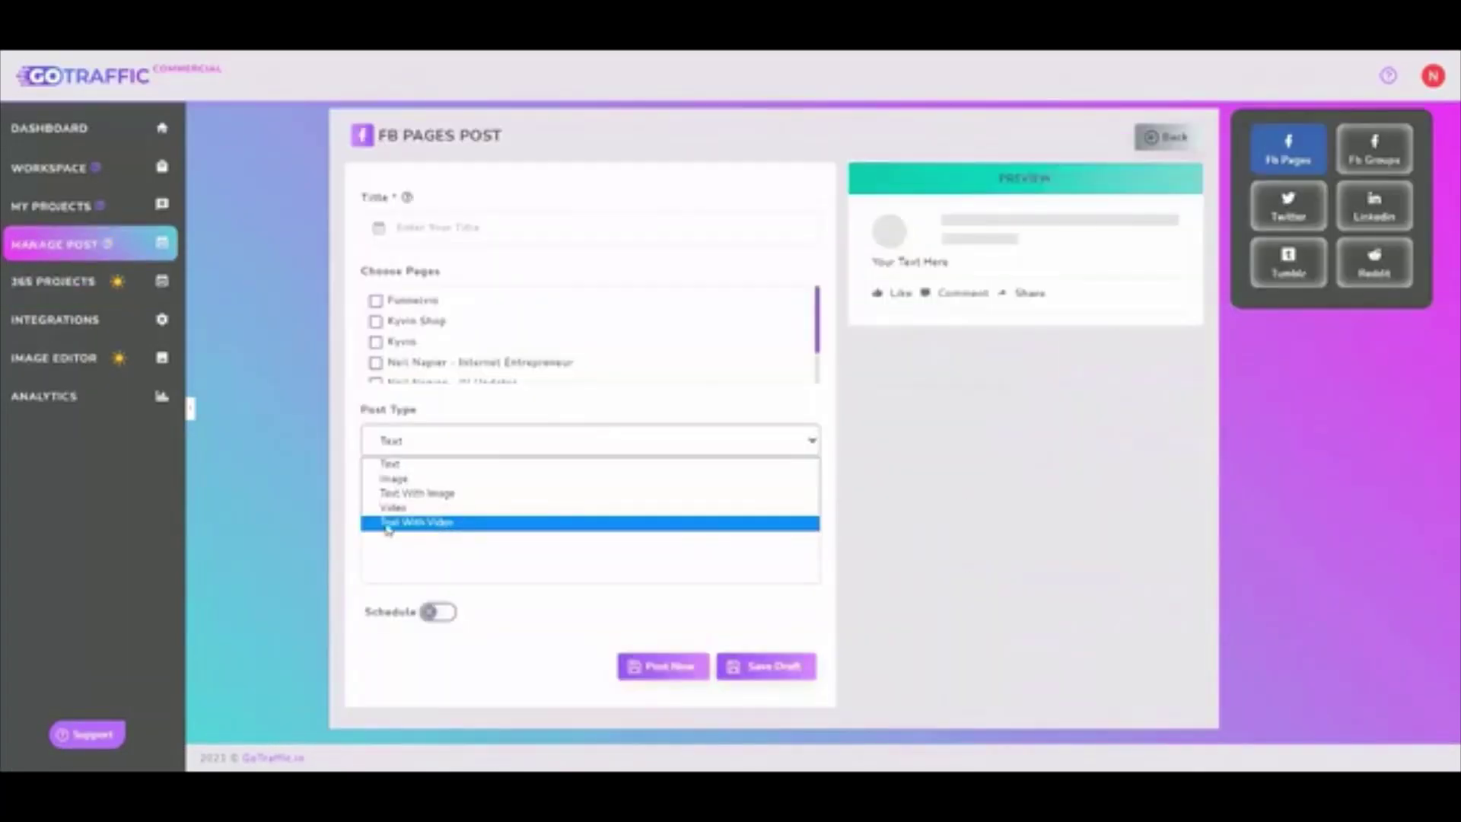
pyautogui.click(304, 506)
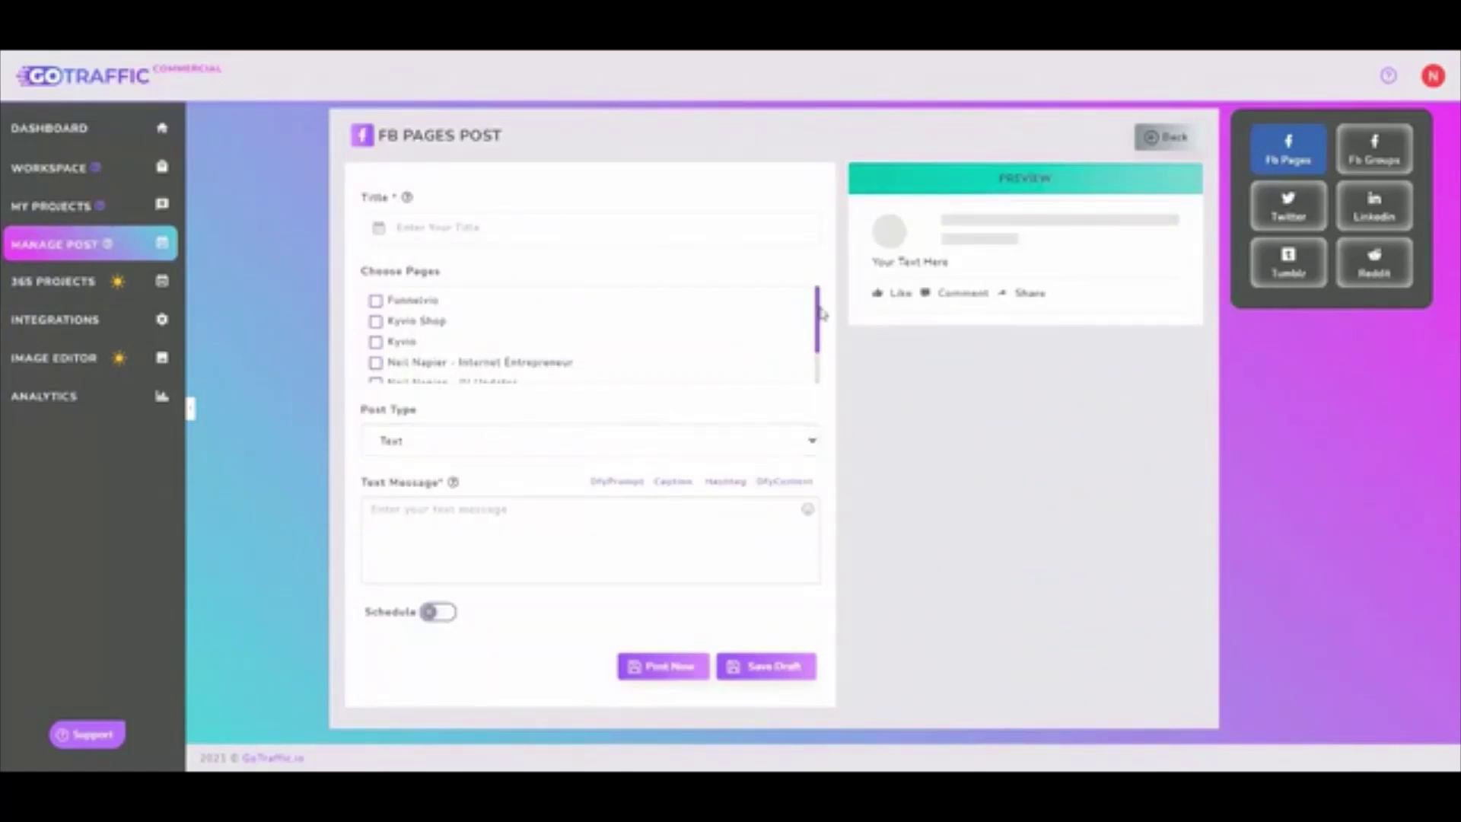
pyautogui.moveTo(819, 308)
pyautogui.mouseDown()
pyautogui.moveTo(817, 353)
pyautogui.moveTo(817, 309)
pyautogui.mouseUp()
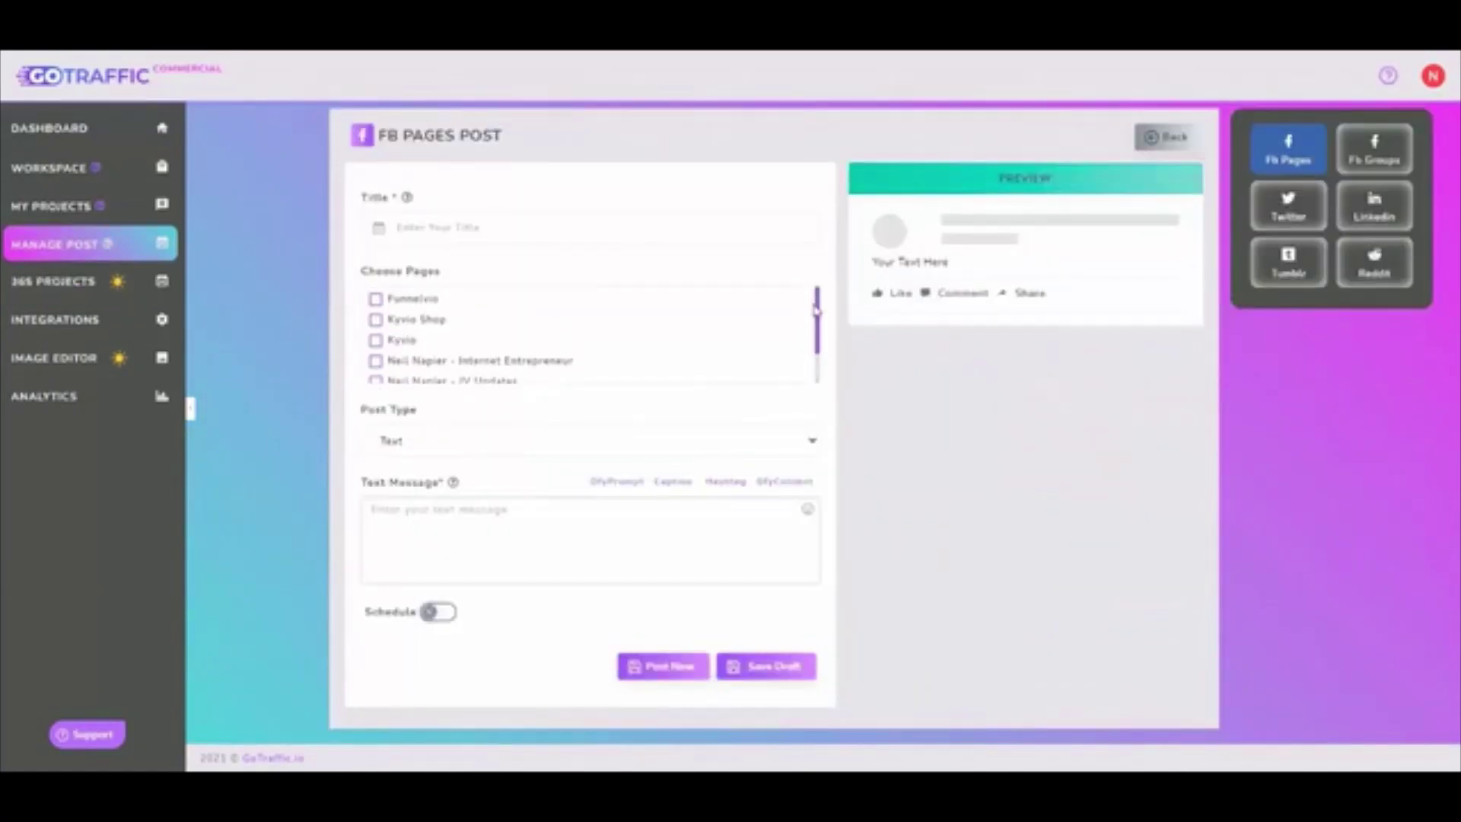
# Review the Facebook group post form, then open the Image Editor's campaign list
pyautogui.click(1374, 149)
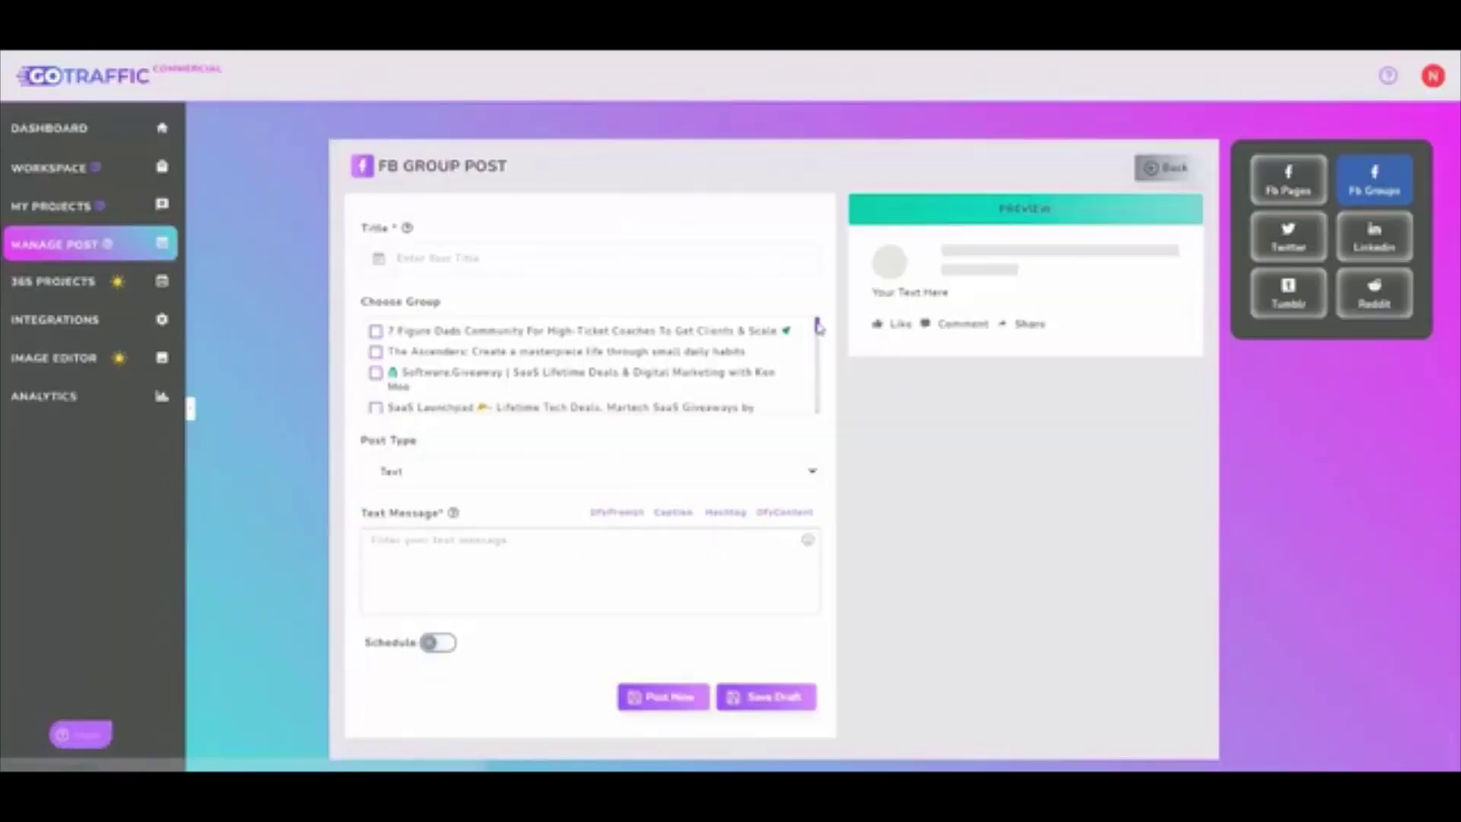
pyautogui.scroll(-1, 819, 331)
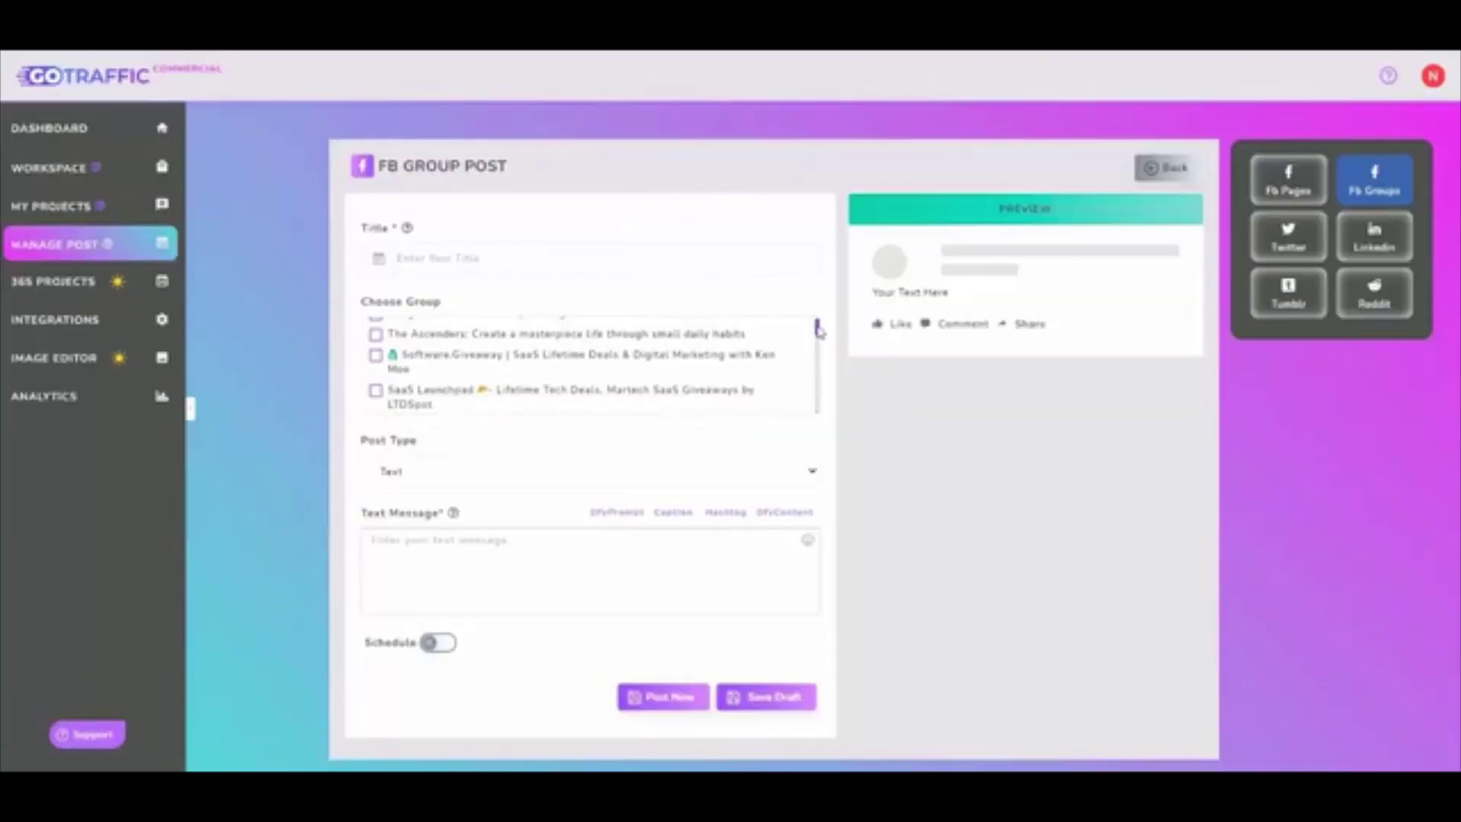
pyautogui.moveTo(819, 333); pyautogui.dragTo(823, 341)
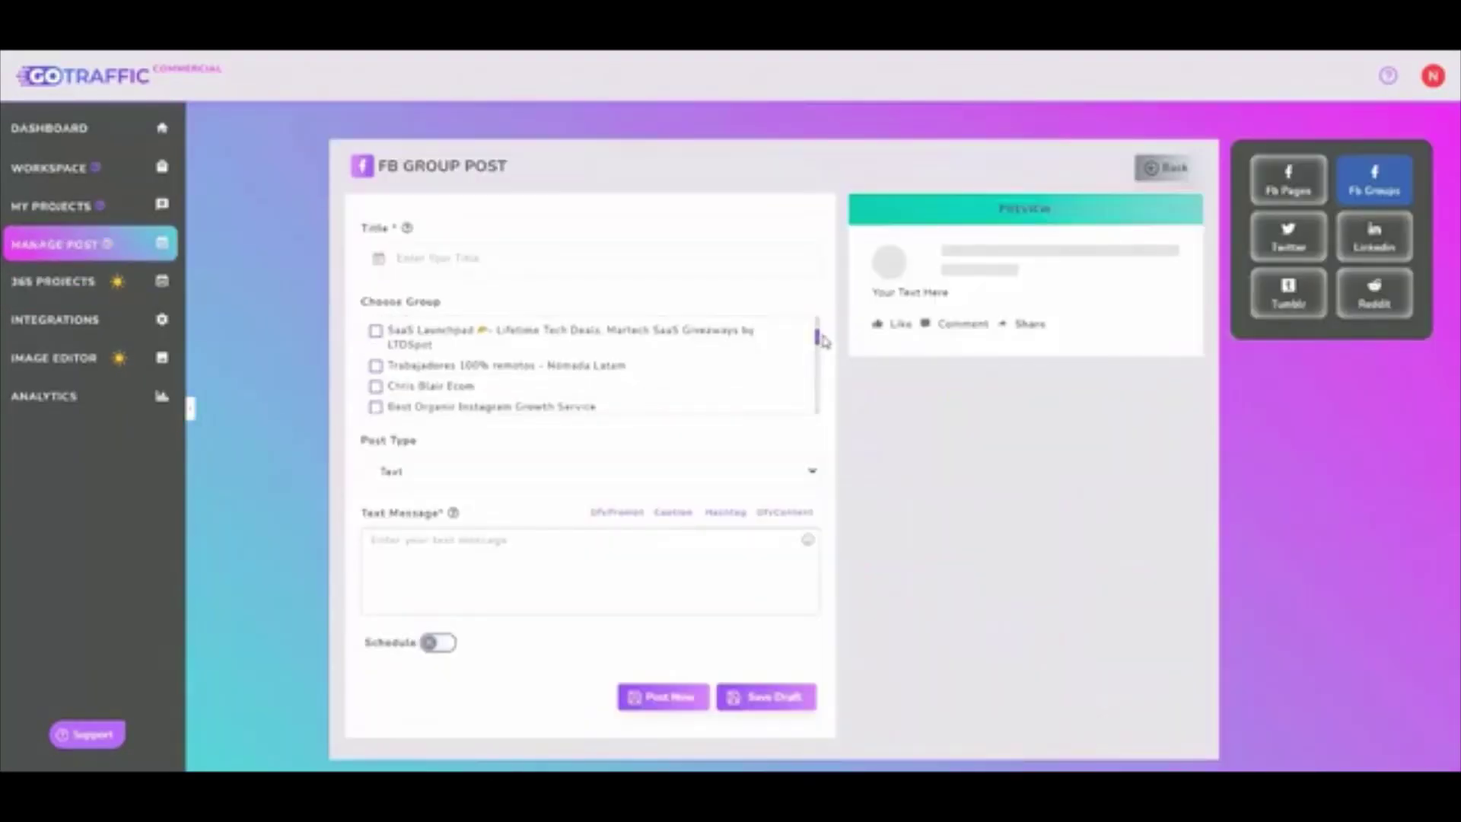
pyautogui.moveTo(824, 341); pyautogui.dragTo(816, 414)
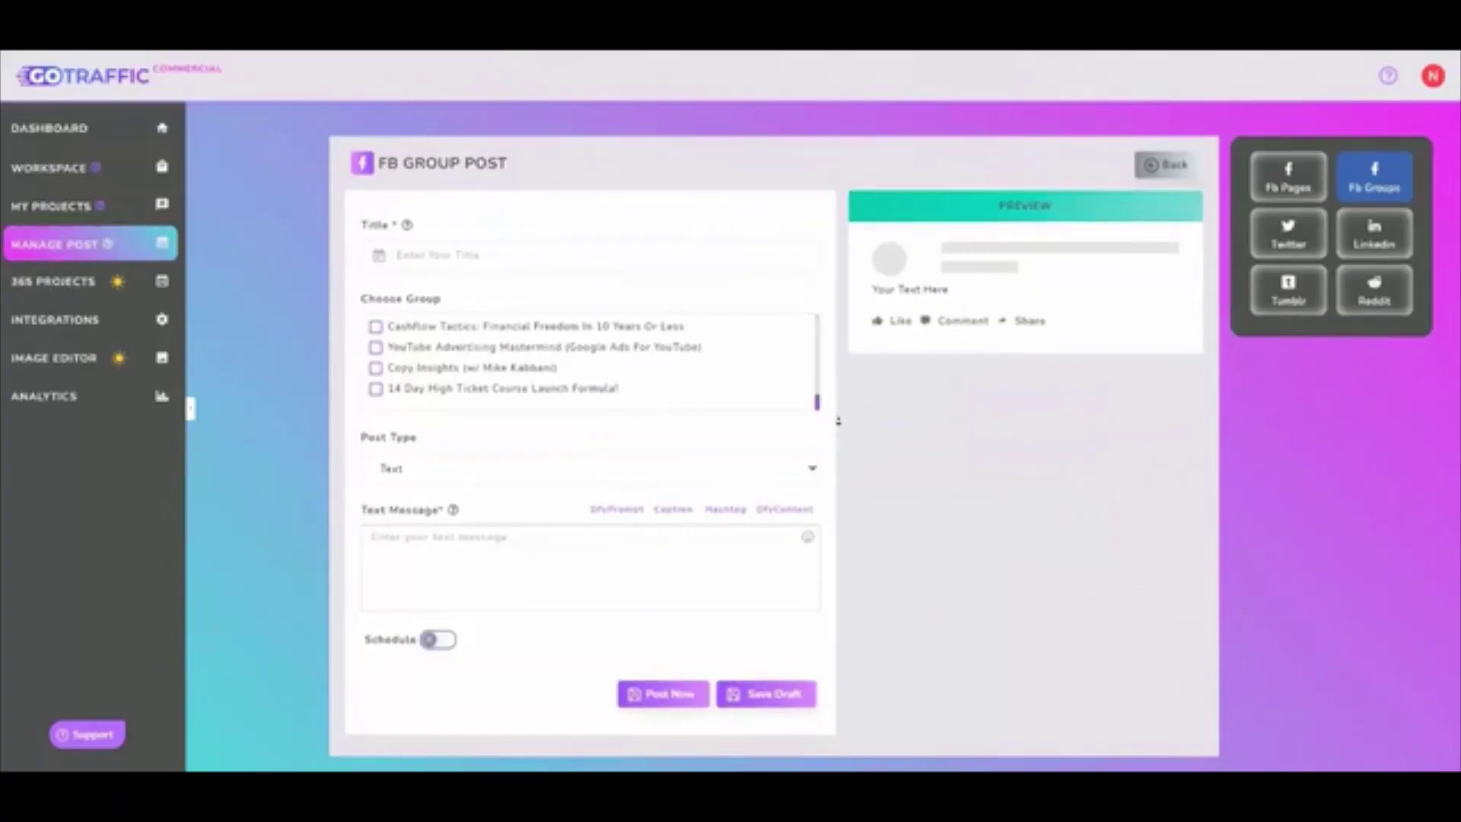
pyautogui.scroll(-1, 838, 420)
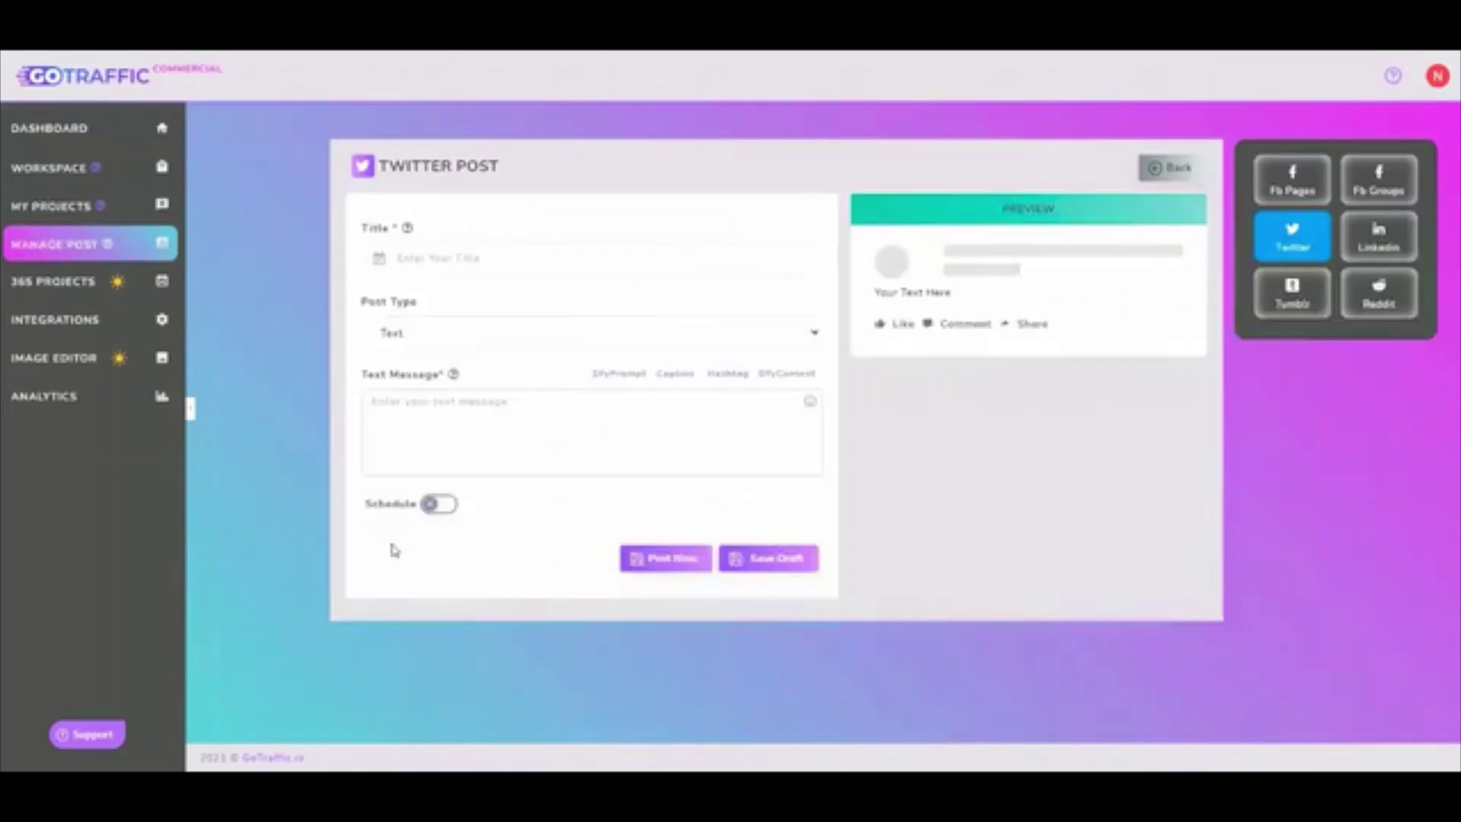
pyautogui.click(81, 369)
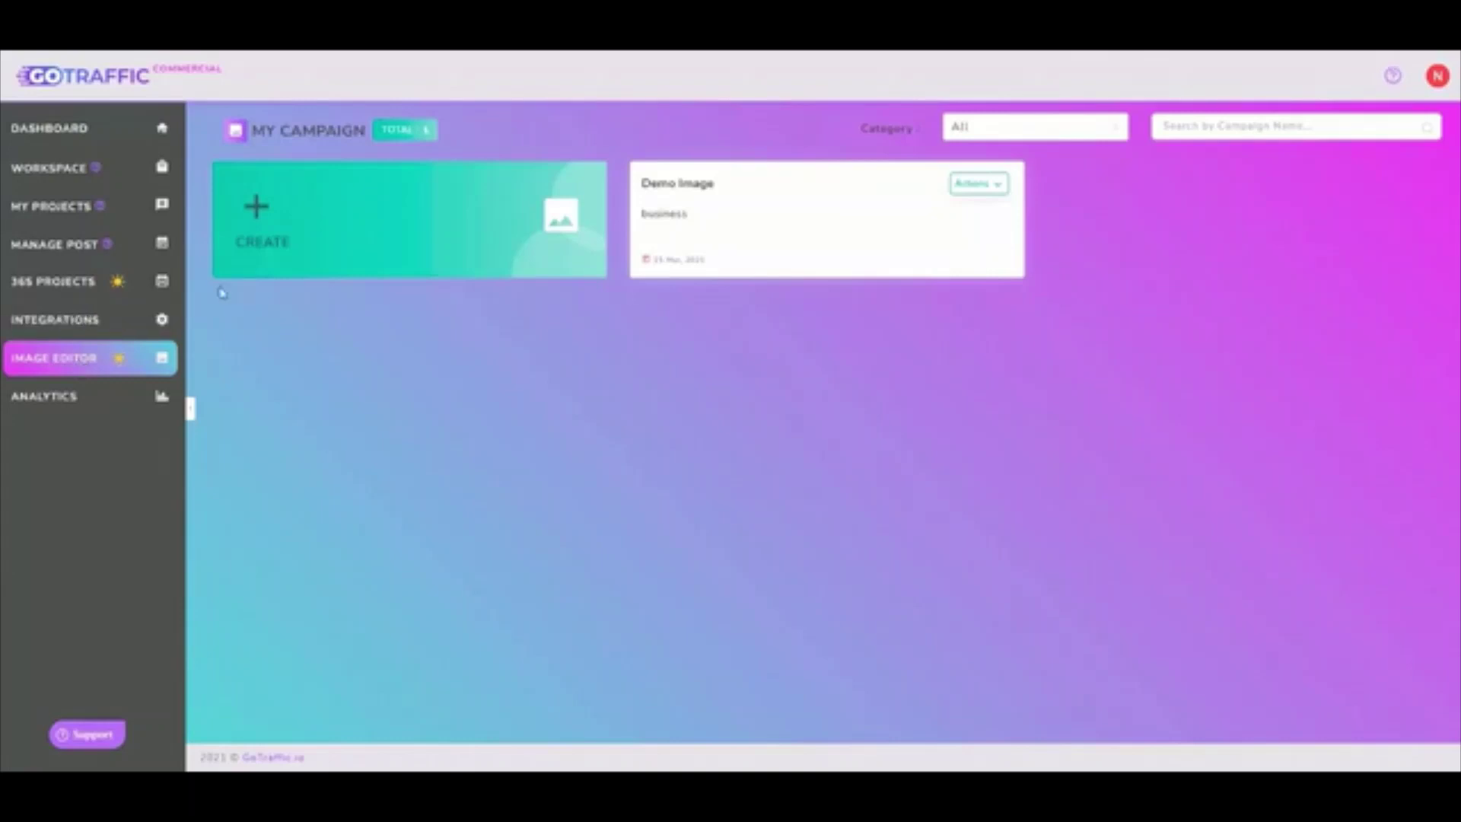
# Create and save campaign 'samples images' under the Childrens Education category
pyautogui.click(401, 239)
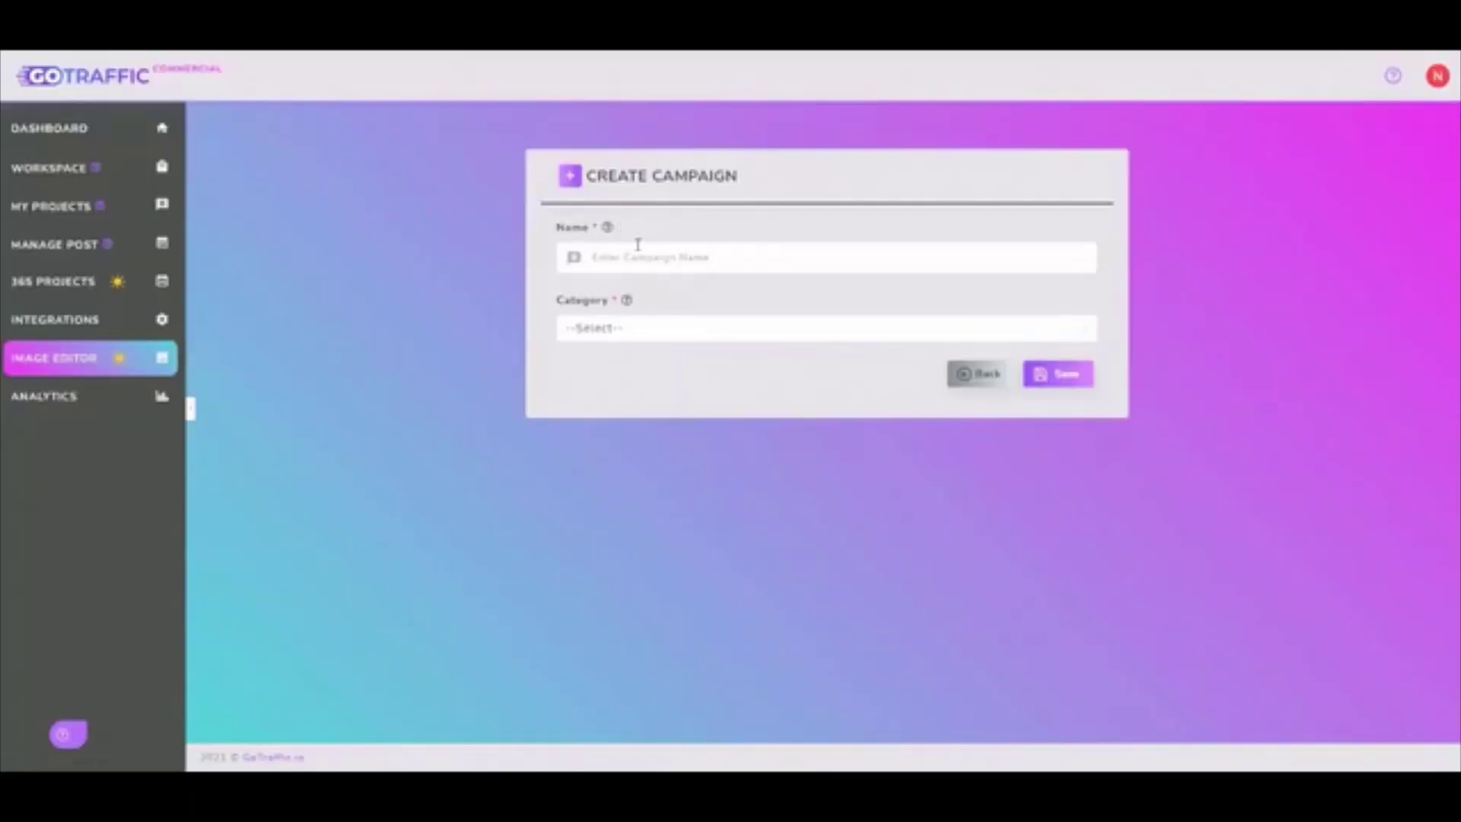
pyautogui.click(634, 253)
pyautogui.write('sampler images')
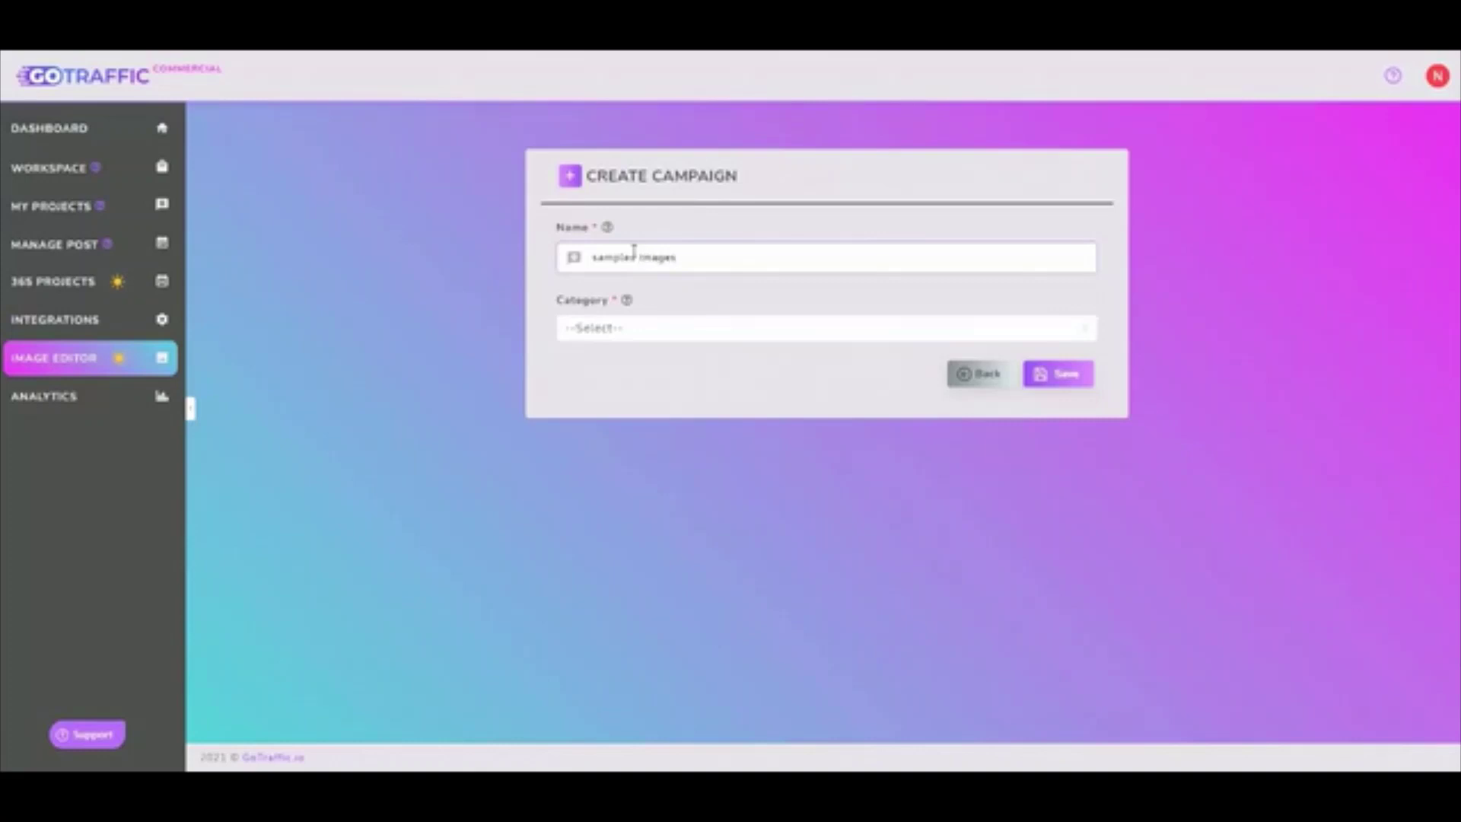
pyautogui.click(618, 330)
pyautogui.click(636, 399)
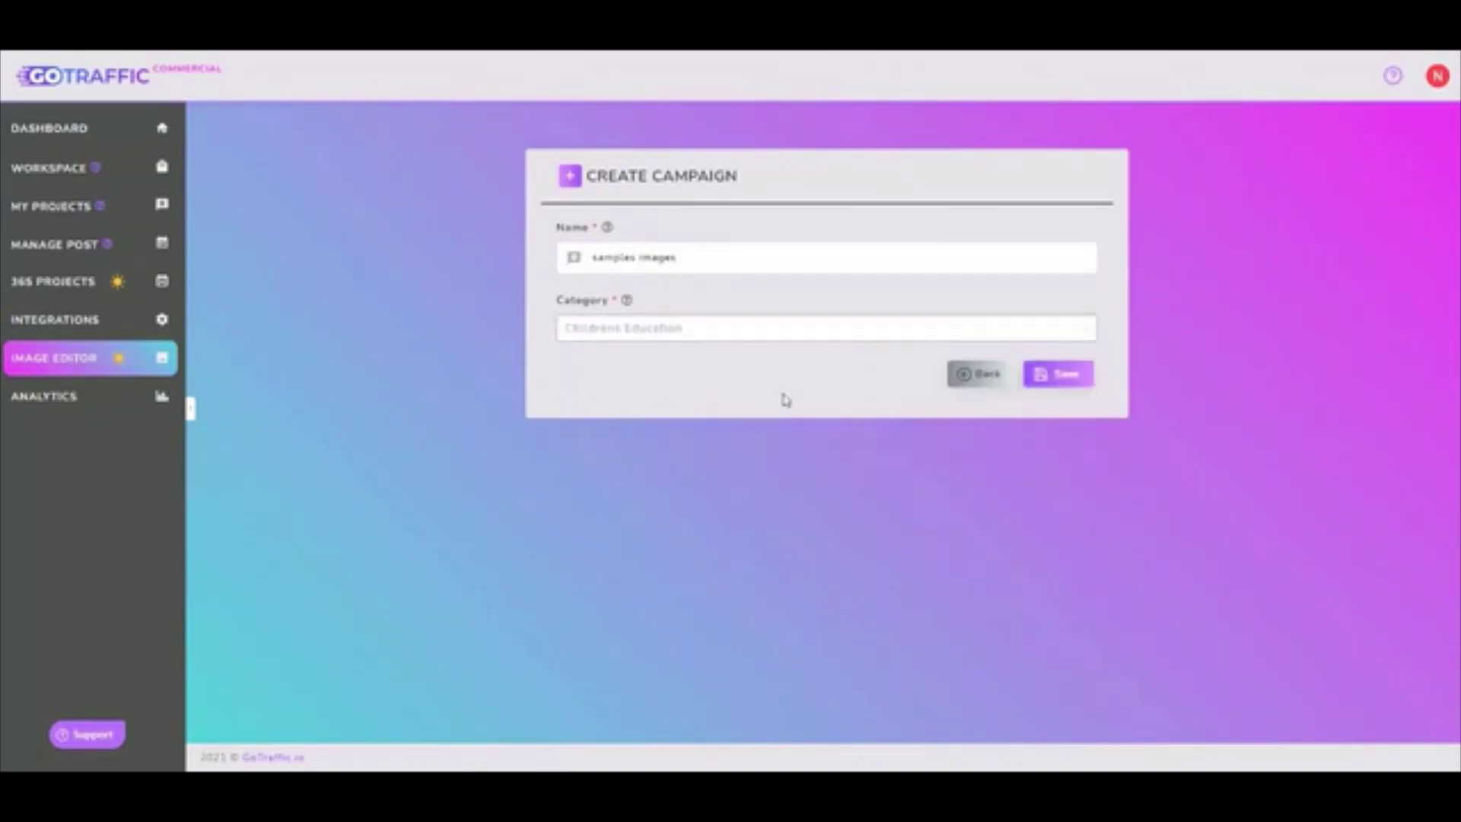
pyautogui.click(1061, 372)
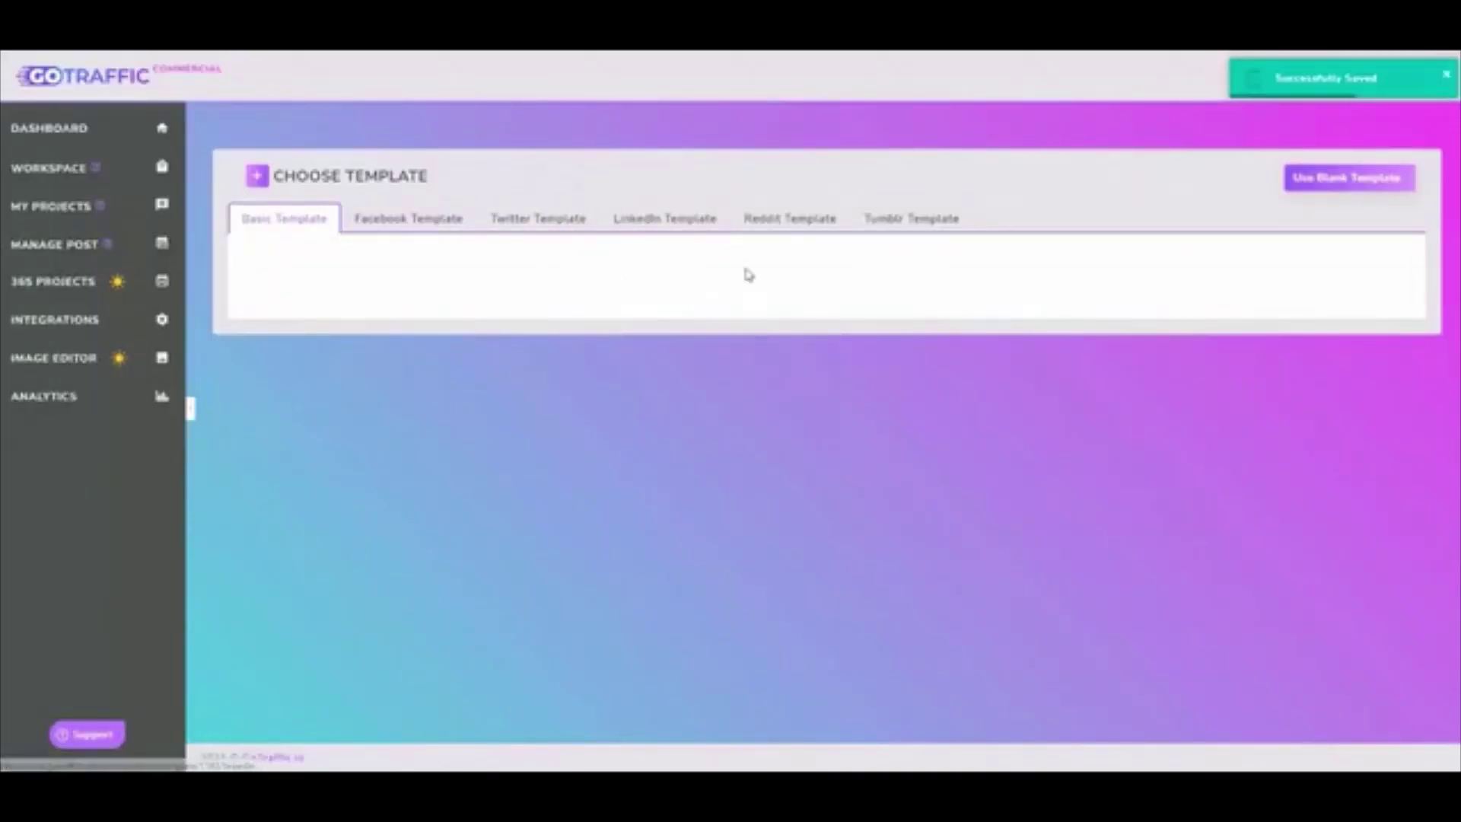
# Start from a blank template with a 600 × 600 px canvas and save it
pyautogui.click(1296, 178)
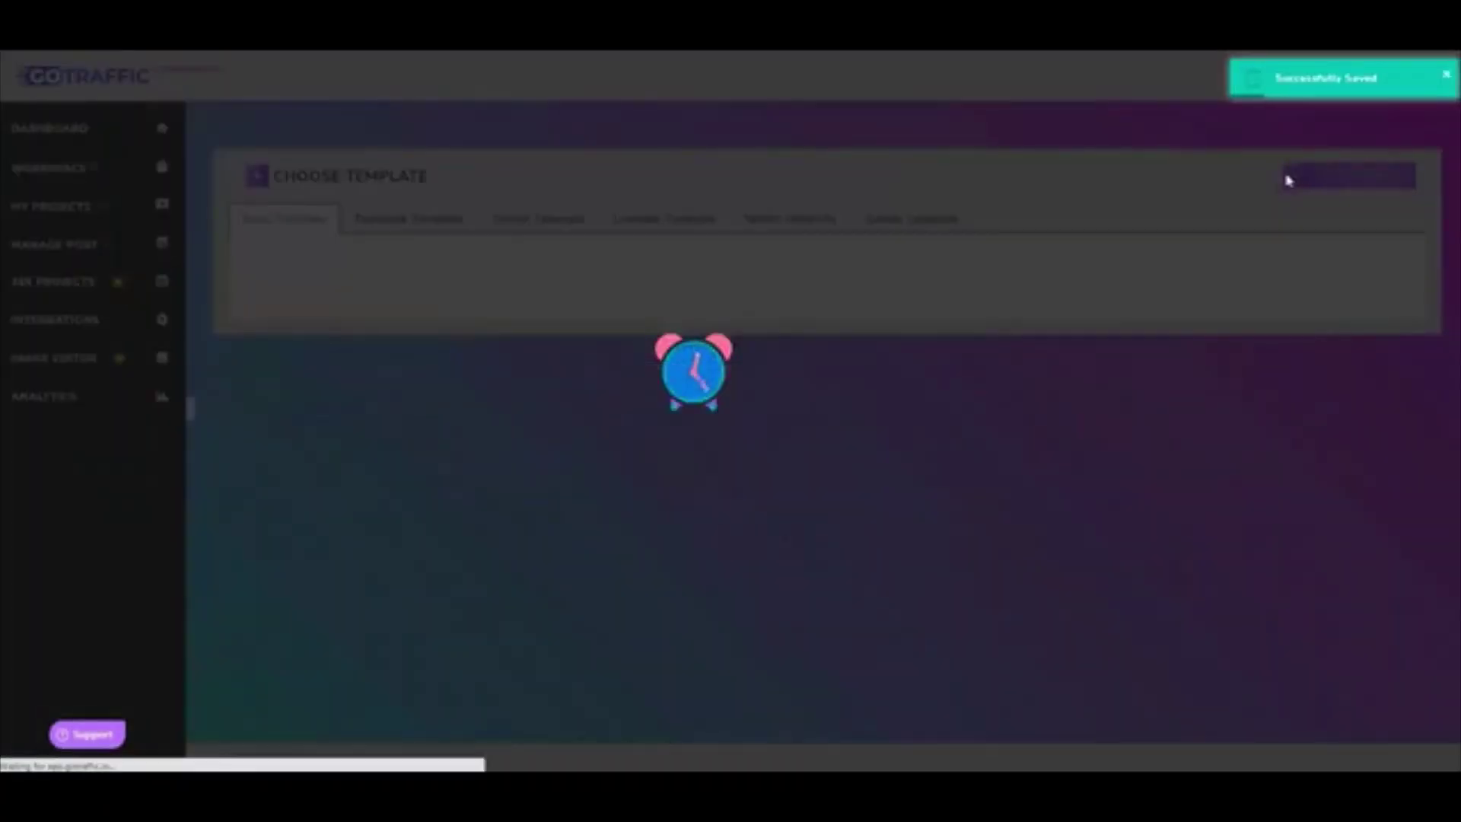
pyautogui.click(700, 145)
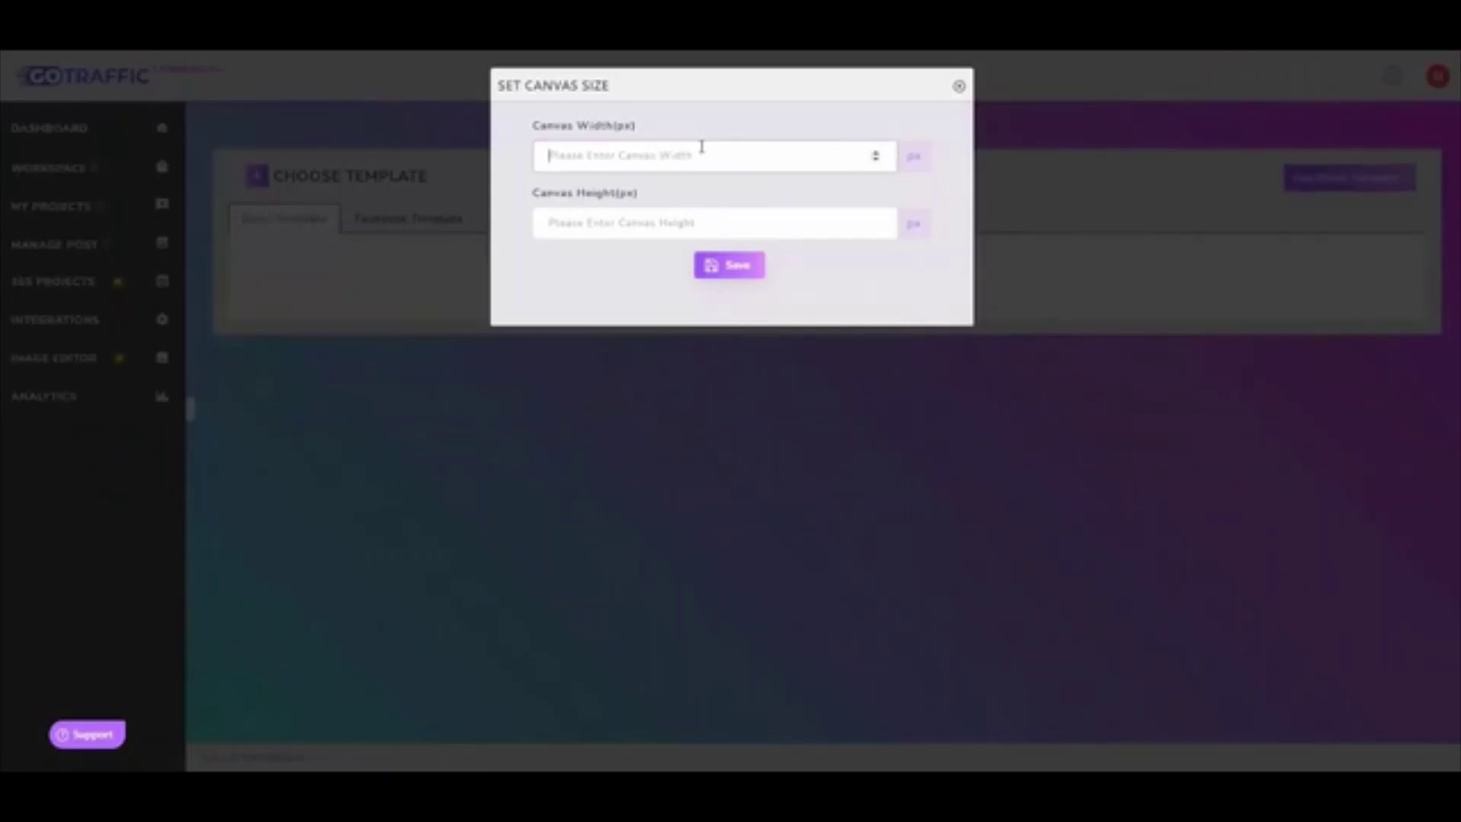
pyautogui.write('600')
pyautogui.press('Tab')
pyautogui.write('600')
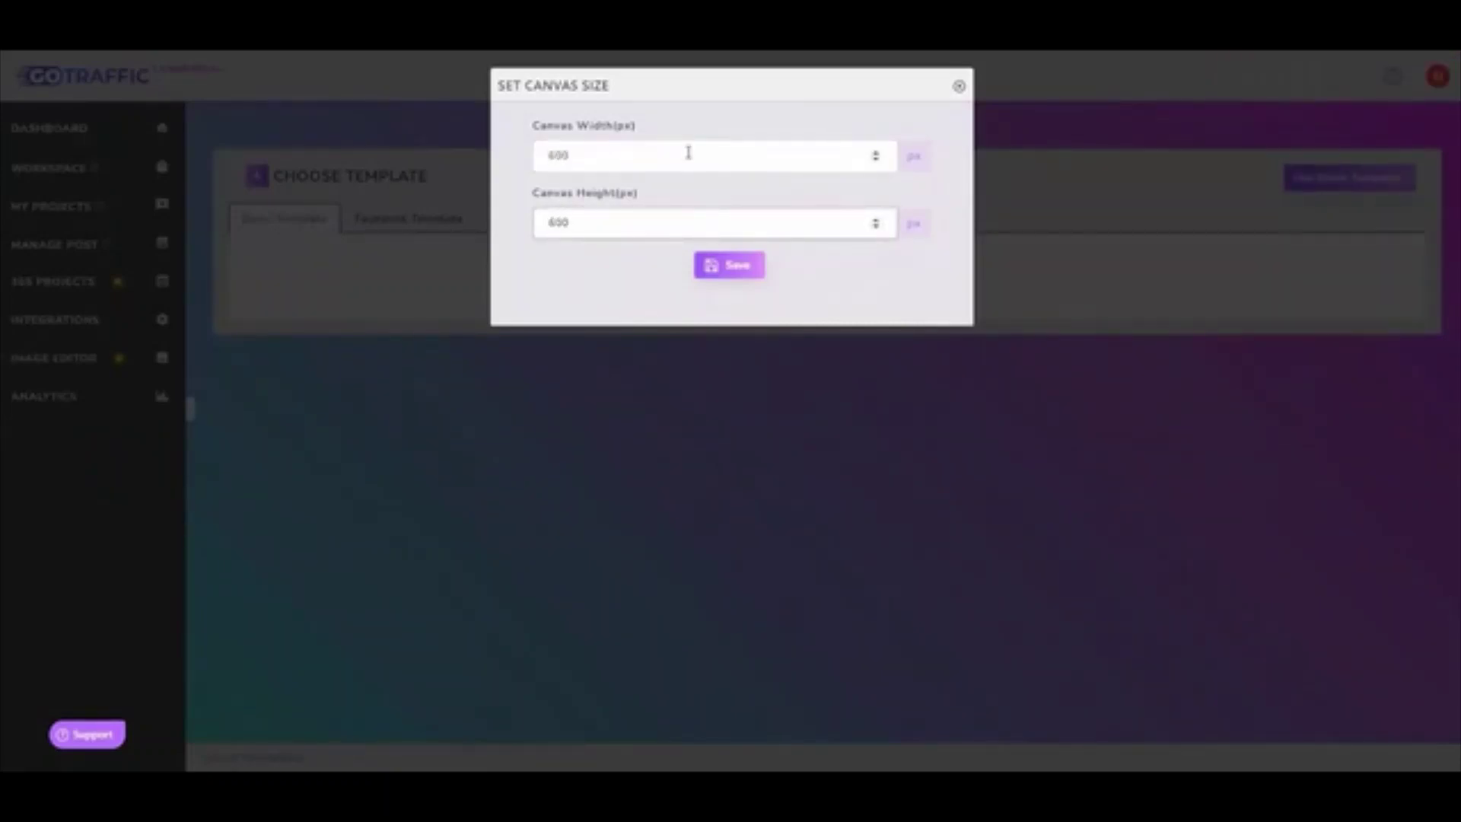
pyautogui.click(729, 265)
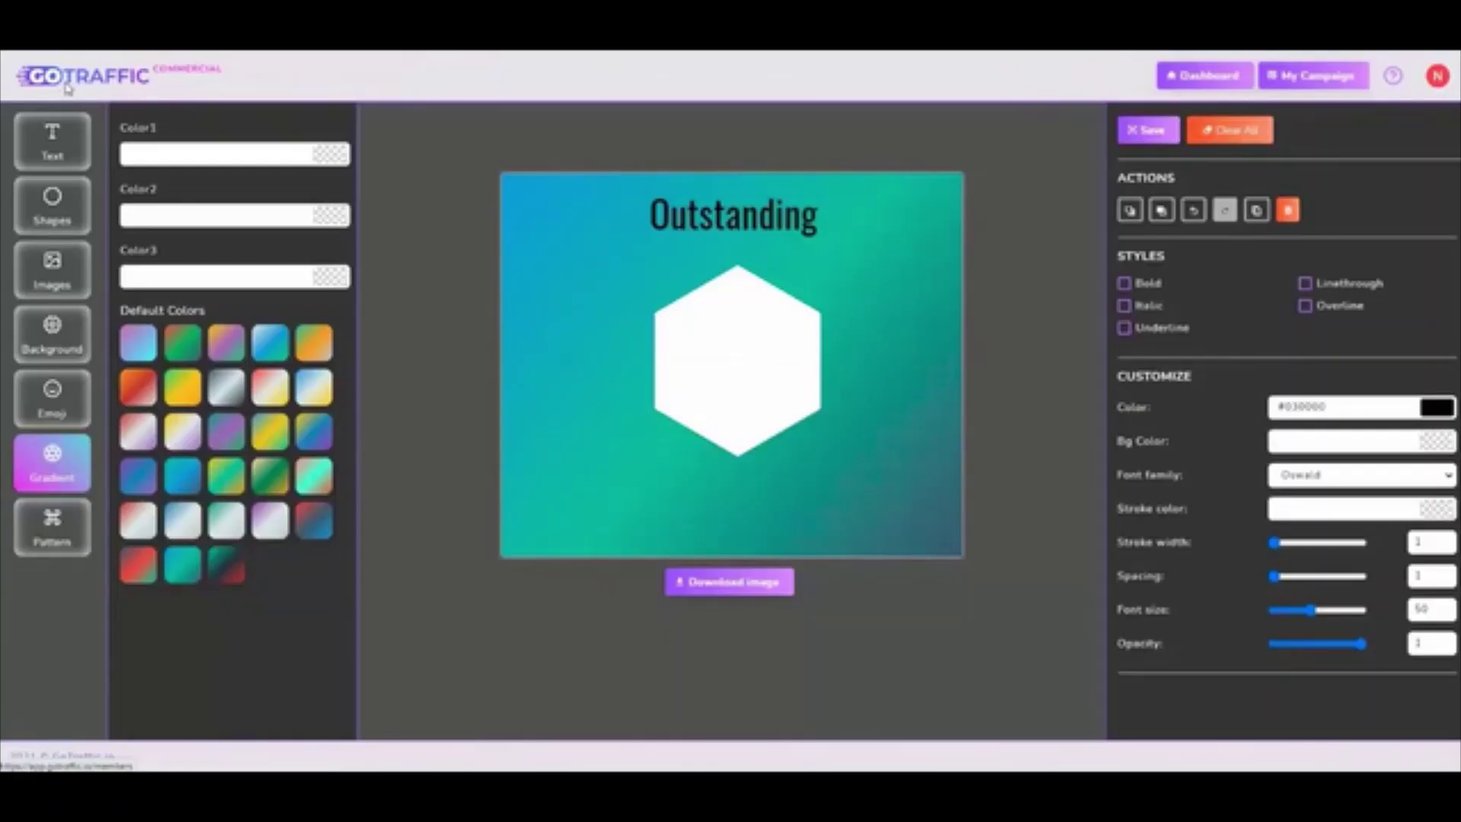
# Go back to the main dashboard via the GoTraffic logo
pyautogui.click(67, 89)
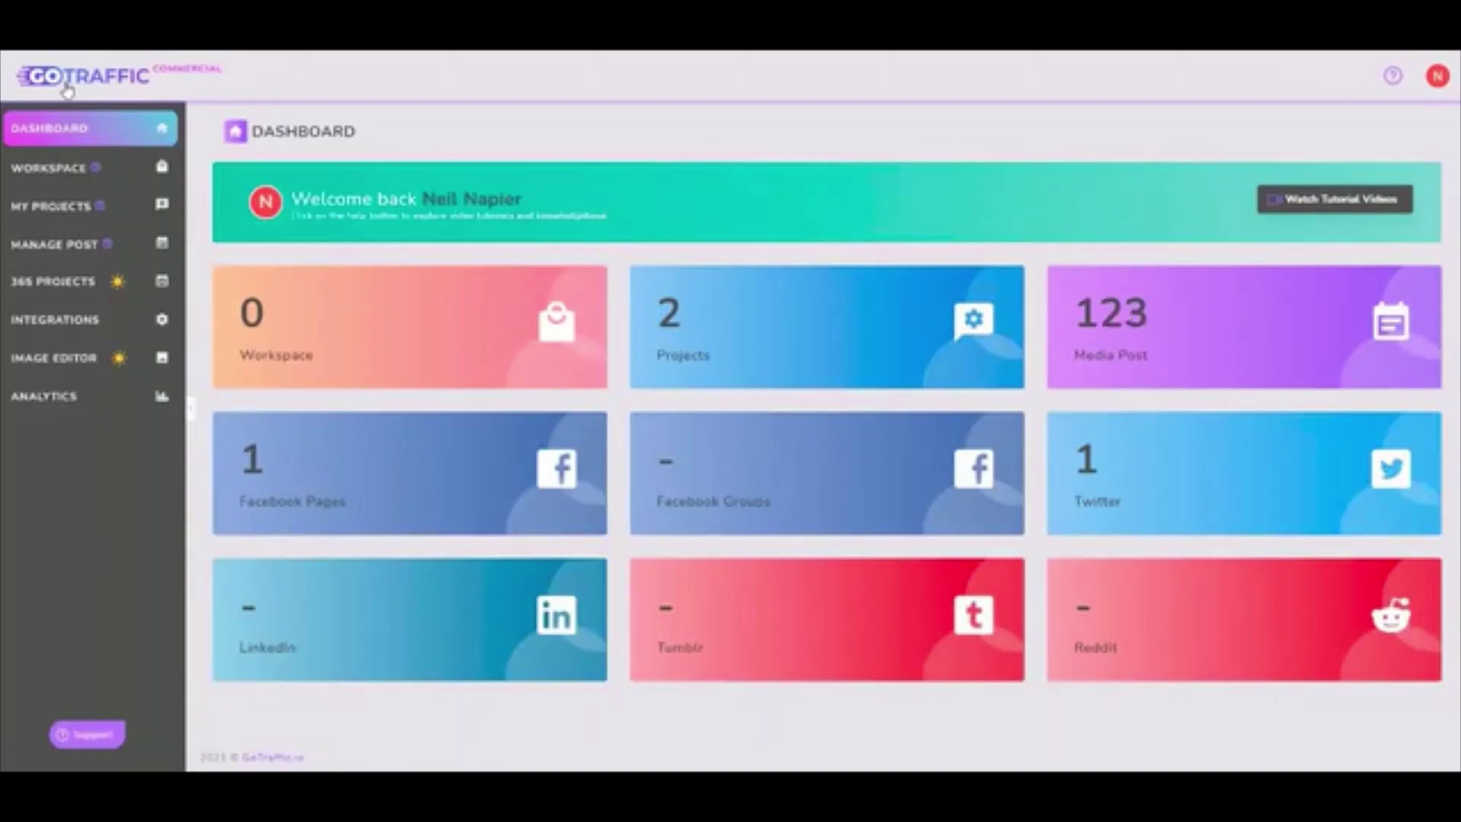